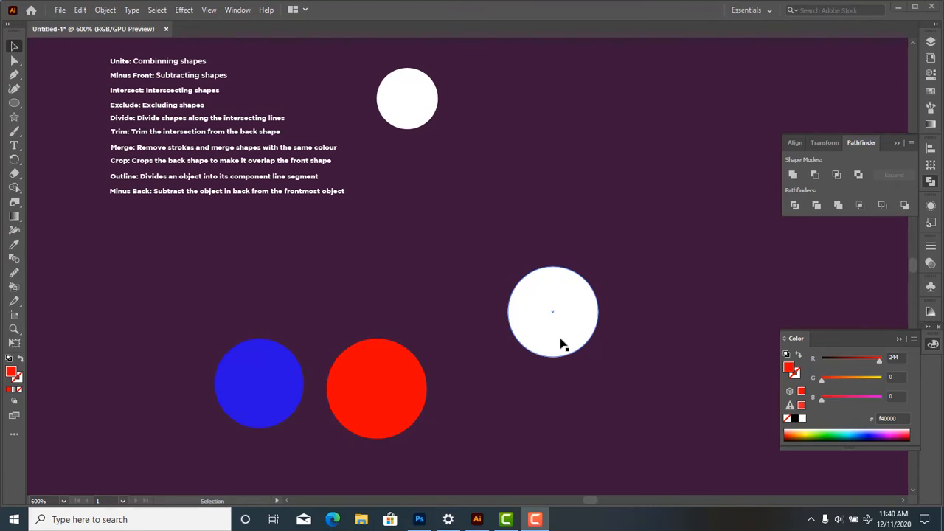
# Step: Move the large white circle slightly downward, show the Navigator, and select the red circle
pyautogui.click(561, 340)
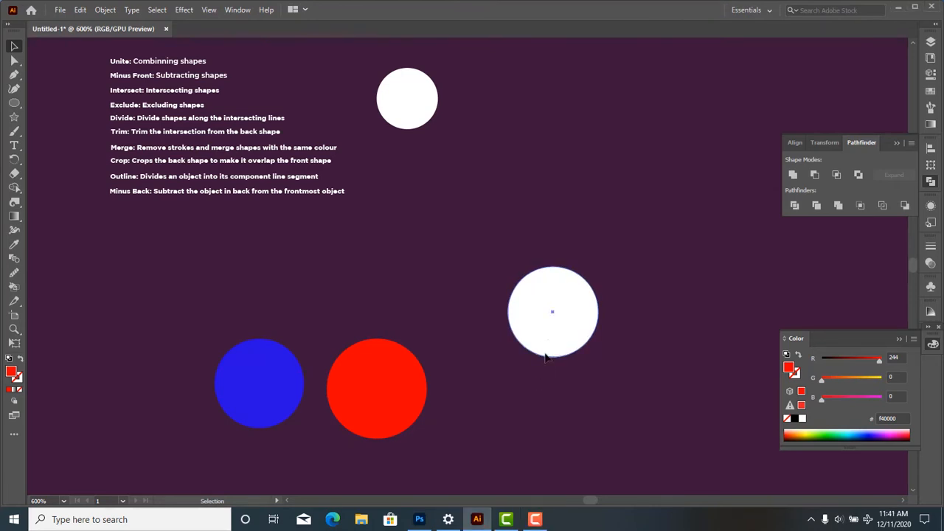
pyautogui.moveTo(546, 357); pyautogui.dragTo(537, 403)
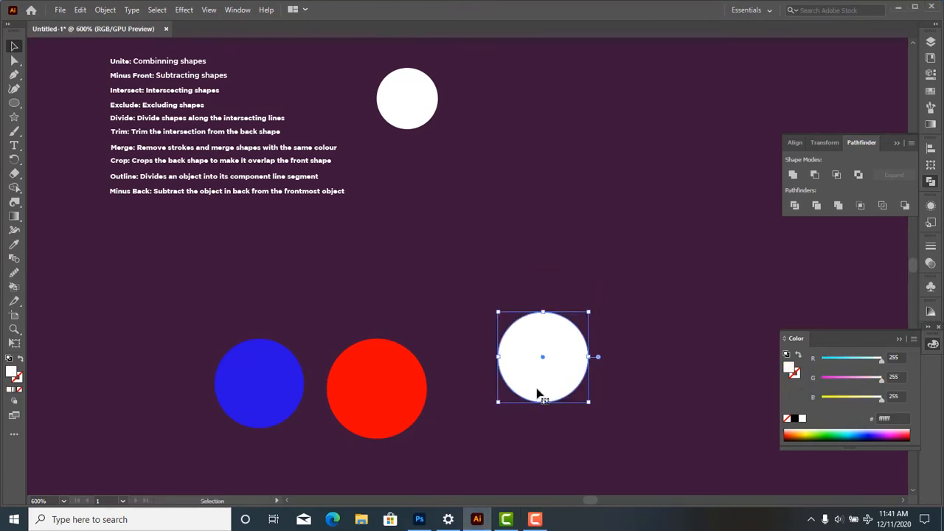
pyautogui.click(238, 10)
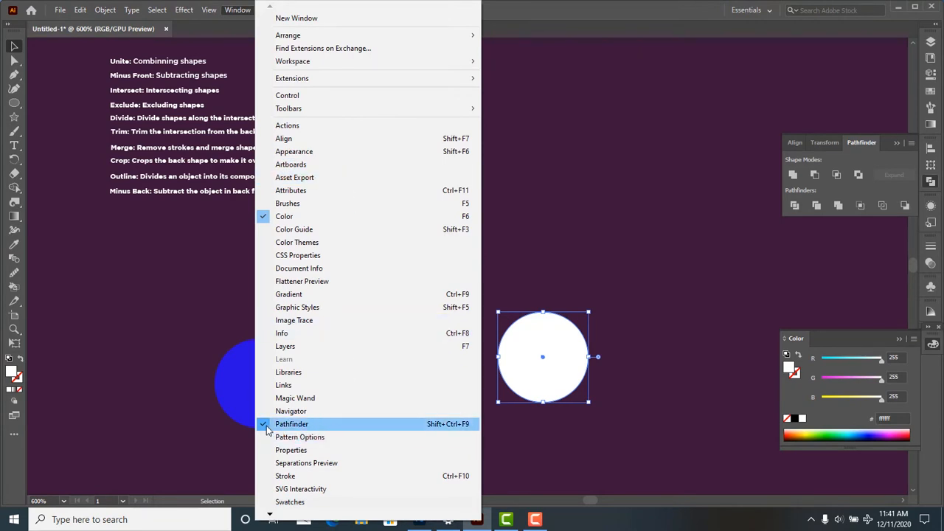
pyautogui.click(391, 411)
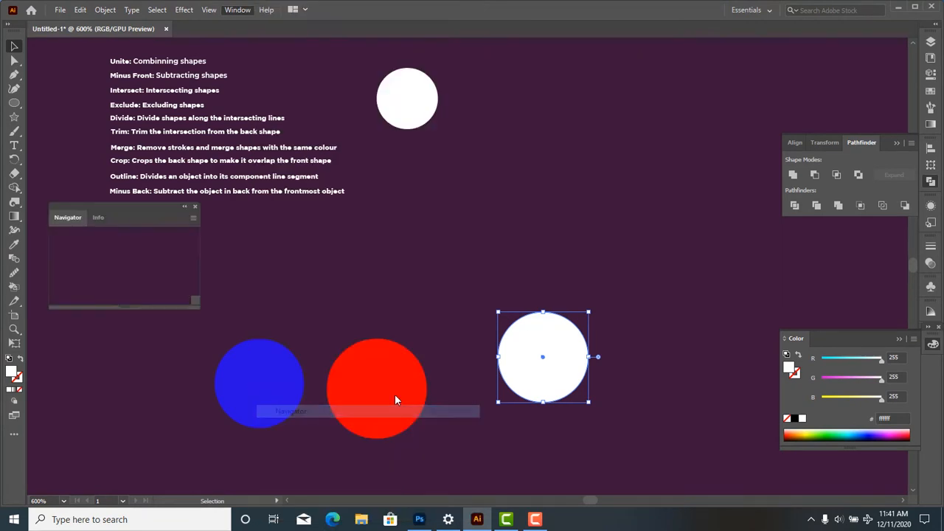
pyautogui.click(396, 399)
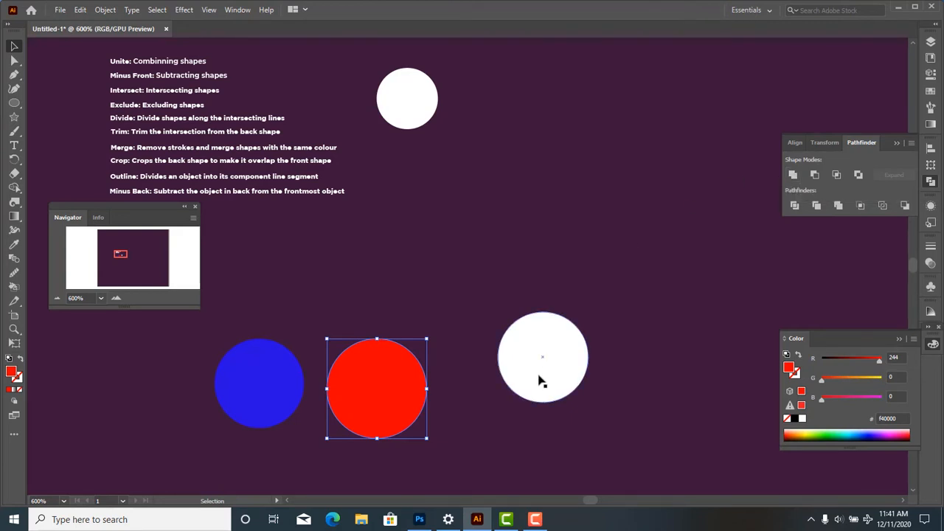
# Step: Arrange the large white, red and blue circles so they overlap, with the blue one across the other two
pyautogui.moveTo(540, 381); pyautogui.dragTo(539, 288)
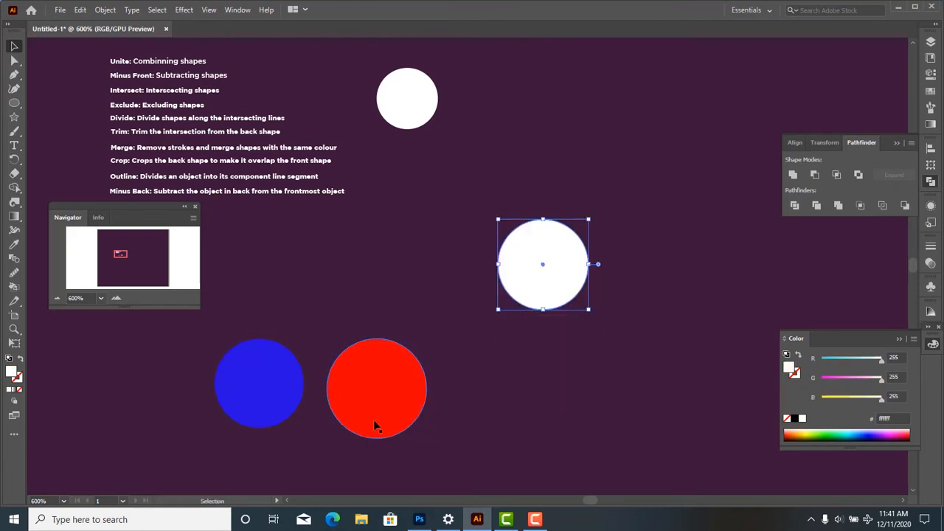
pyautogui.moveTo(394, 412); pyautogui.dragTo(502, 327)
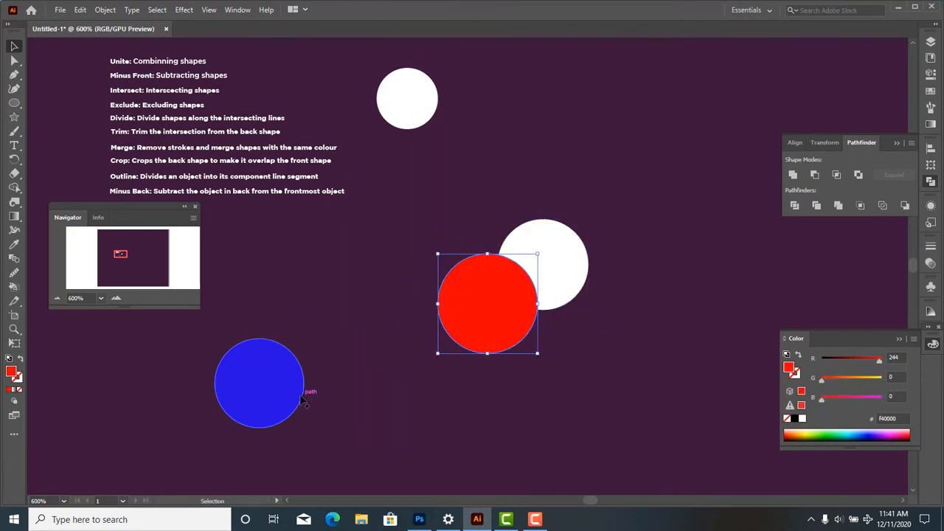
pyautogui.moveTo(303, 391); pyautogui.dragTo(501, 266)
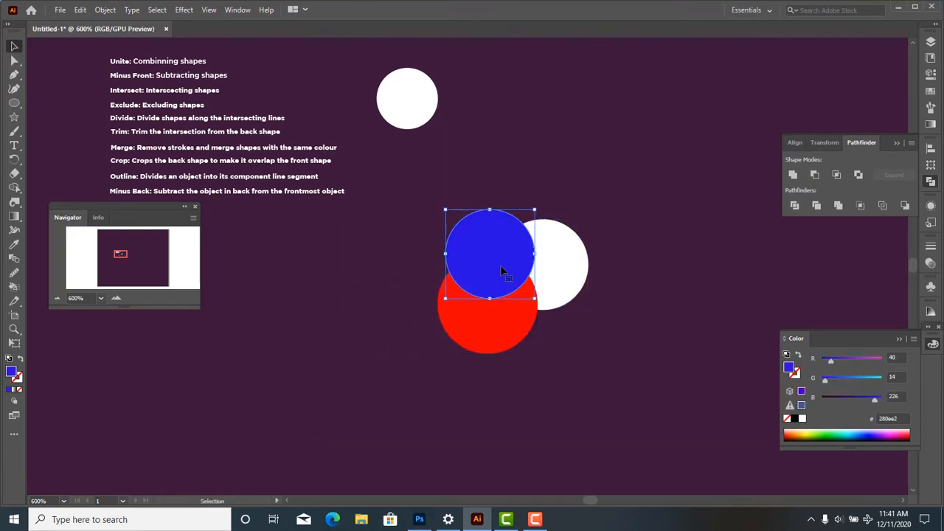
# Step: Combine the three overlapping circles into a single shape with the Pathfinder Unite operation, and reselect it to check it
pyautogui.moveTo(566, 372); pyautogui.dragTo(482, 249)
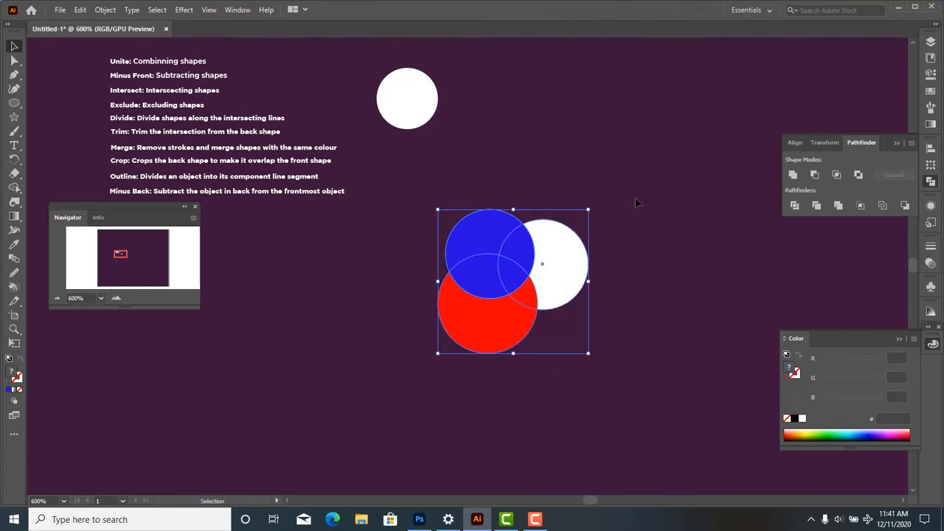
pyautogui.click(792, 176)
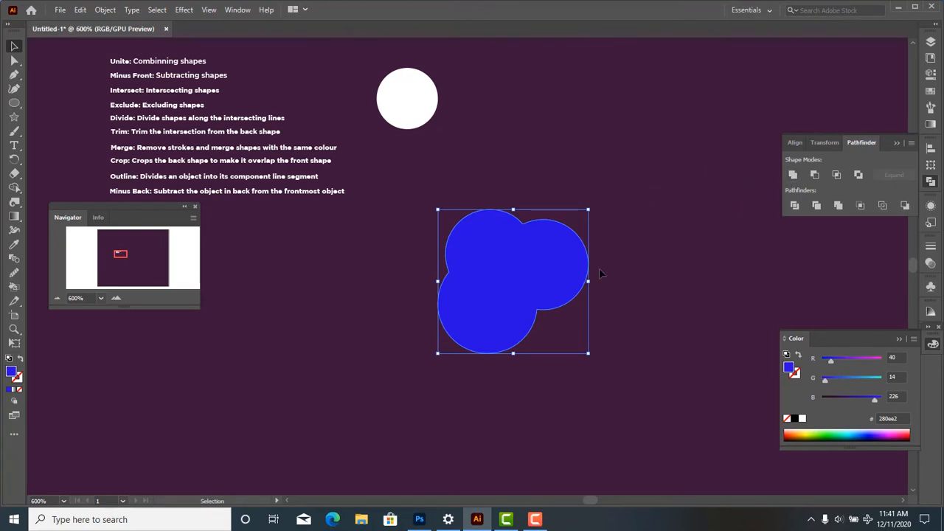
pyautogui.click(611, 288)
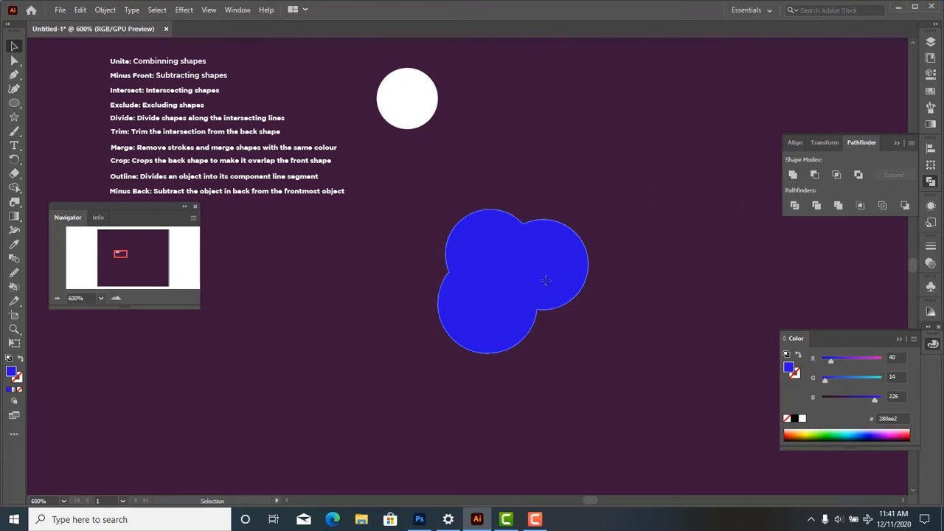
pyautogui.click(557, 288)
pyautogui.click(598, 340)
pyautogui.click(533, 301)
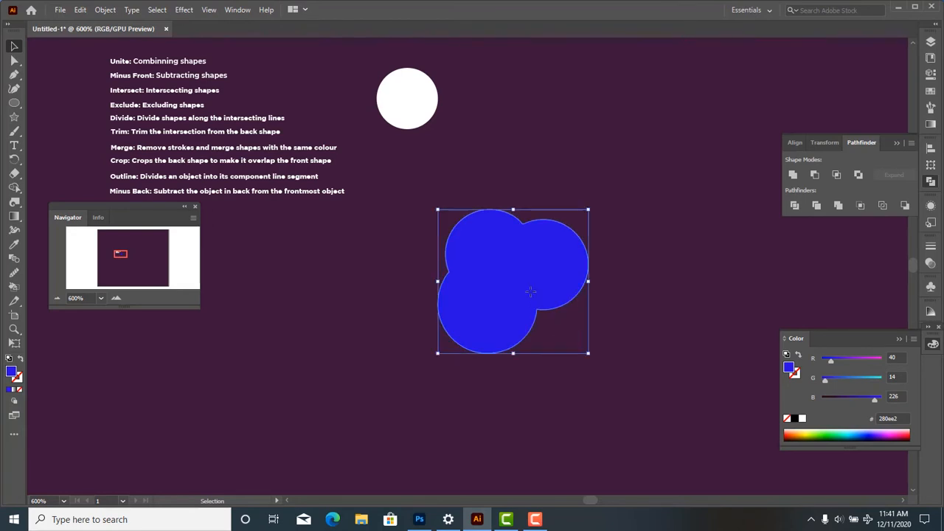
# Step: Undo the union to restore the three separate circles with blue in front, and deselect them
pyautogui.press('a')
pyautogui.hotkey('ctrl', 'z')
pyautogui.press('v')
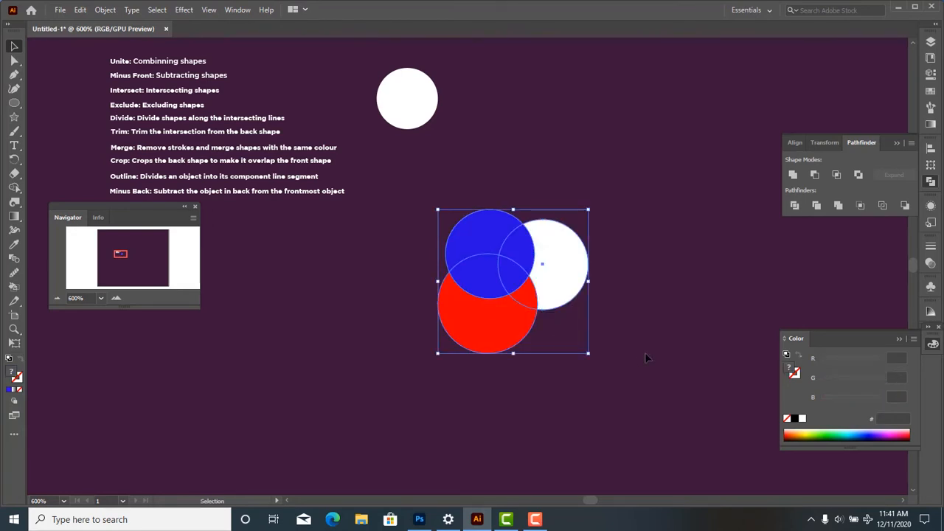
pyautogui.click(618, 352)
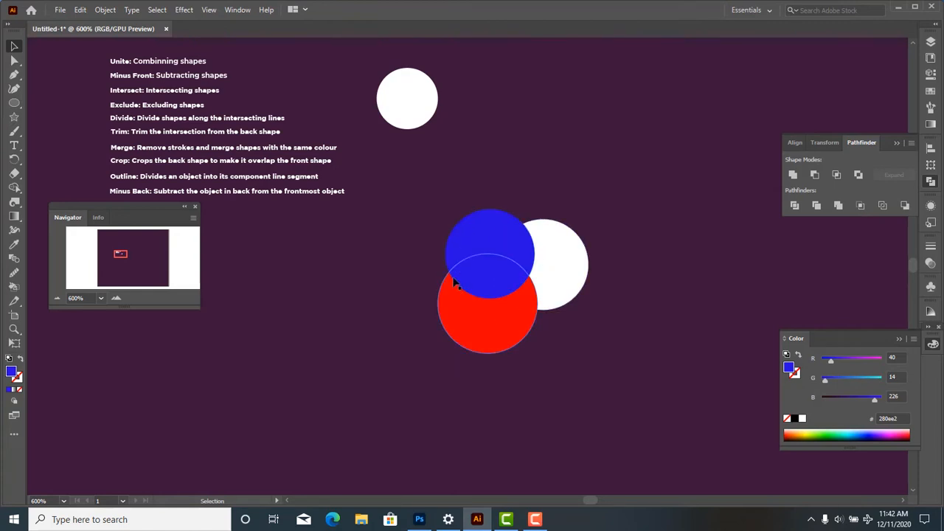
# Step: Bring the red circle to the front of the stacking order
pyautogui.click(495, 321)
pyautogui.rightClick(490, 328)
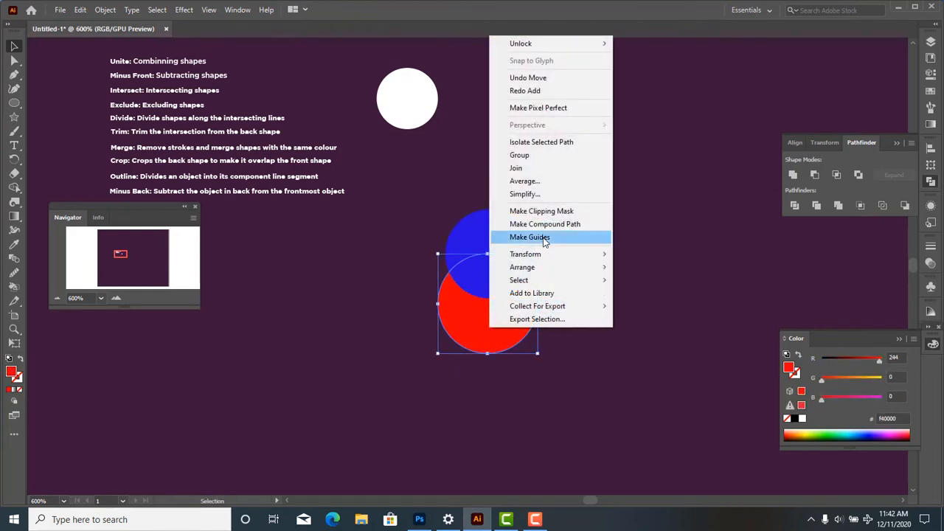
pyautogui.moveTo(546, 267)
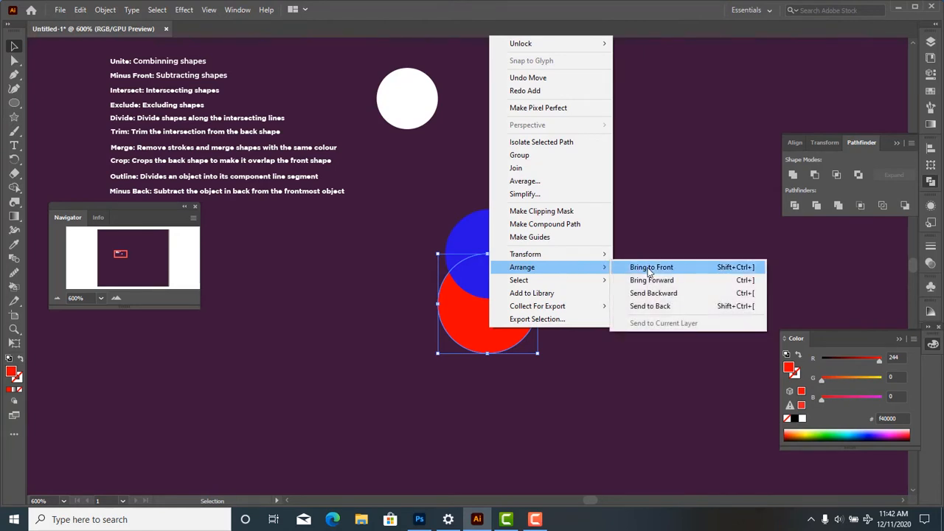
pyautogui.click(649, 269)
# Step: Unite the three circles with red frontmost and shift the merged shape slightly down and to the right
pyautogui.moveTo(599, 328); pyautogui.dragTo(491, 240)
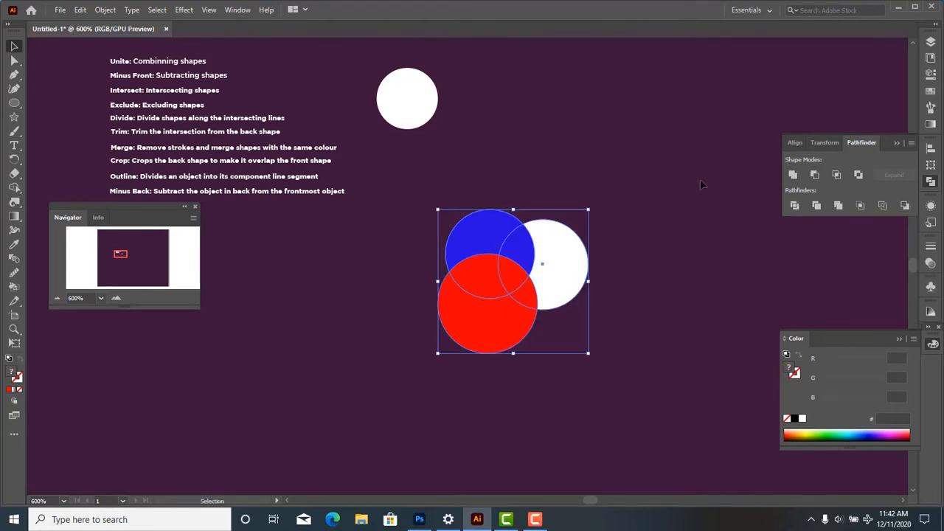
pyautogui.click(794, 176)
pyautogui.click(583, 319)
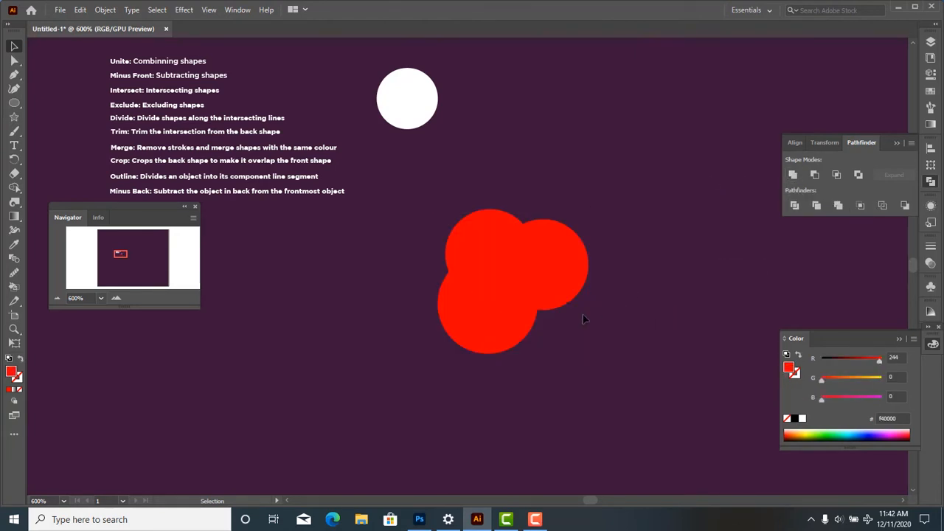
pyautogui.moveTo(473, 280); pyautogui.dragTo(509, 293)
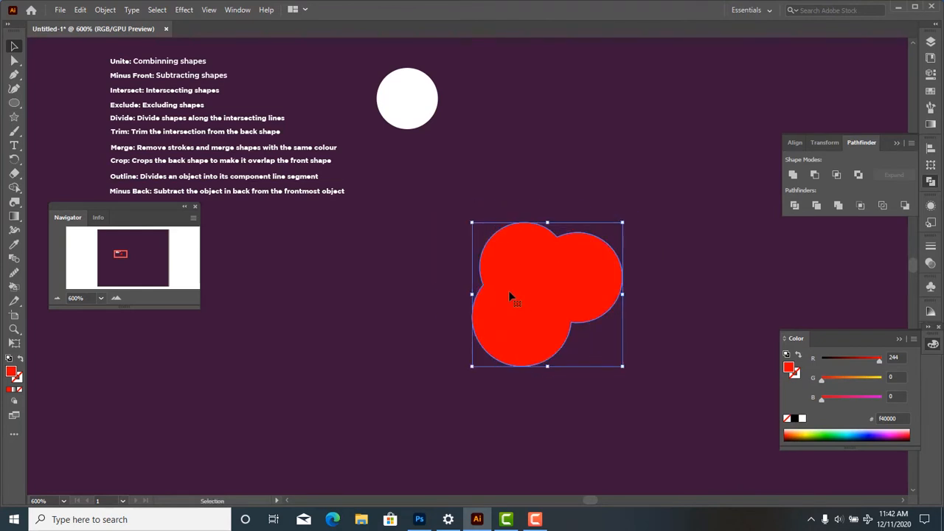
# Step: Undo the merged shape's move and the union, restoring the separate circles with red in front, and deselect them
pyautogui.press('a')
pyautogui.hotkey('ctrl', 'z')
pyautogui.hotkey('ctrl', 'z')
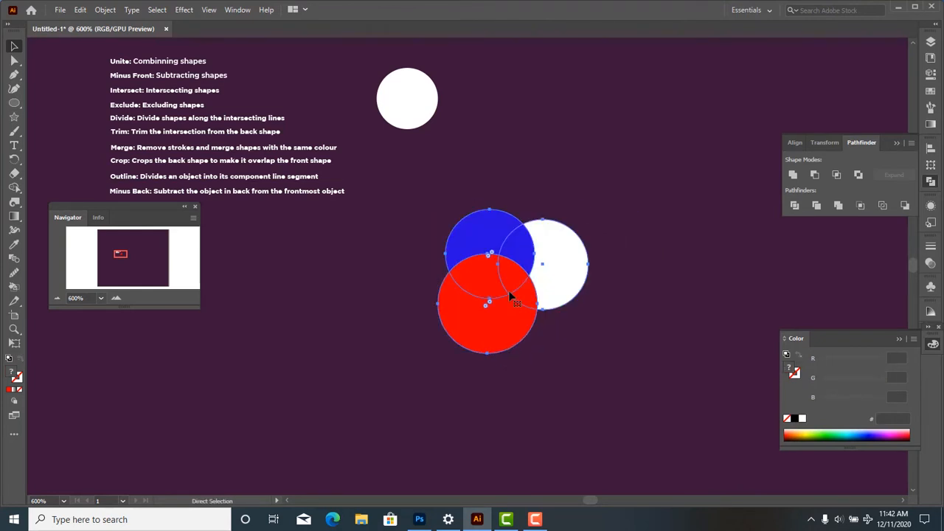
pyautogui.press('v')
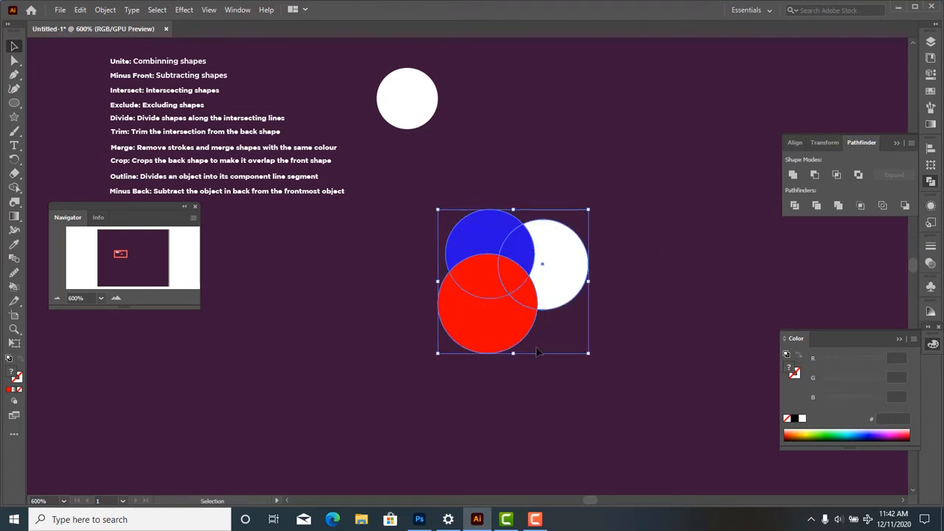
pyautogui.click(577, 428)
# Step: Pull the red and white circles away from the blue one toward the lower canvas, and close the Navigator
pyautogui.moveTo(518, 347); pyautogui.dragTo(441, 371)
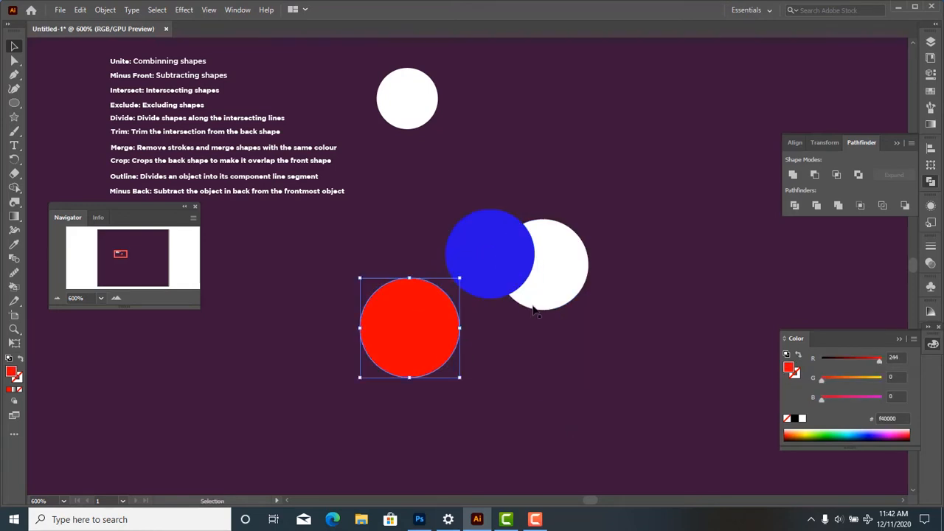
pyautogui.click(574, 275)
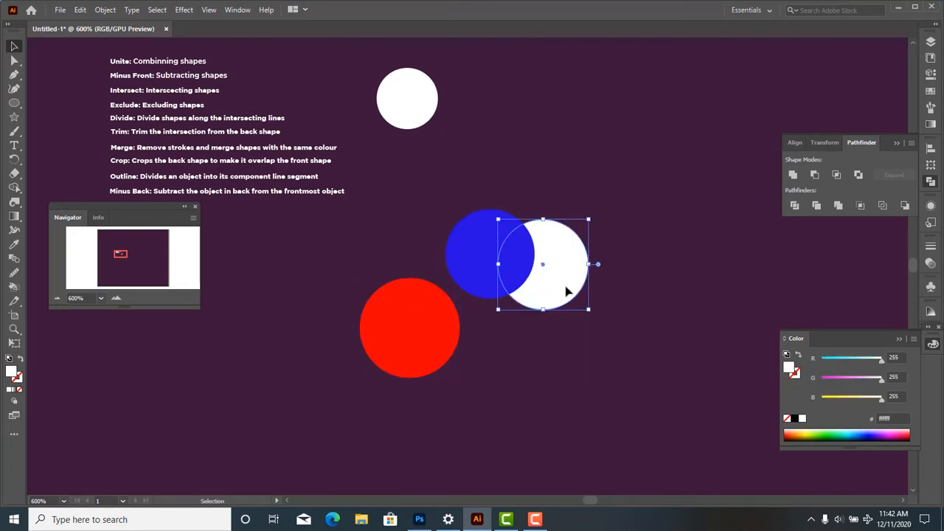
pyautogui.moveTo(575, 284); pyautogui.dragTo(582, 426)
pyautogui.moveTo(385, 340); pyautogui.dragTo(328, 402)
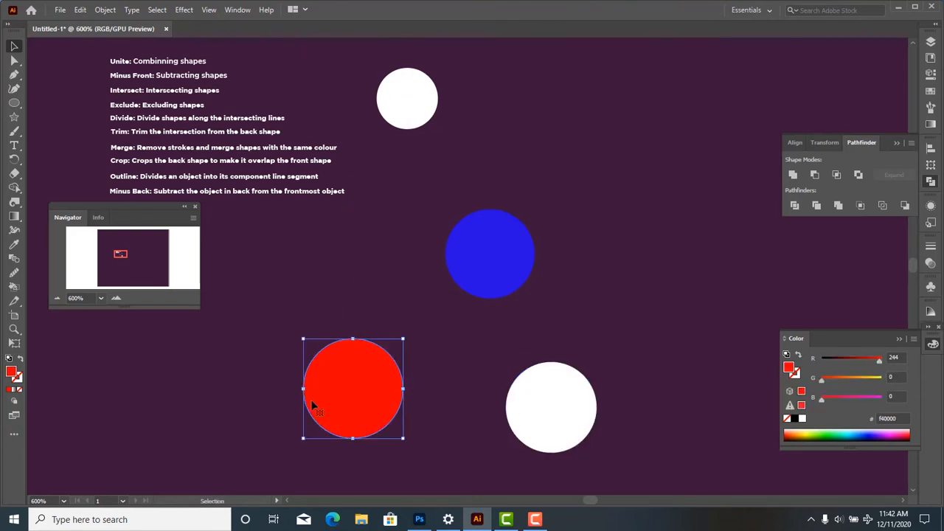
pyautogui.click(195, 208)
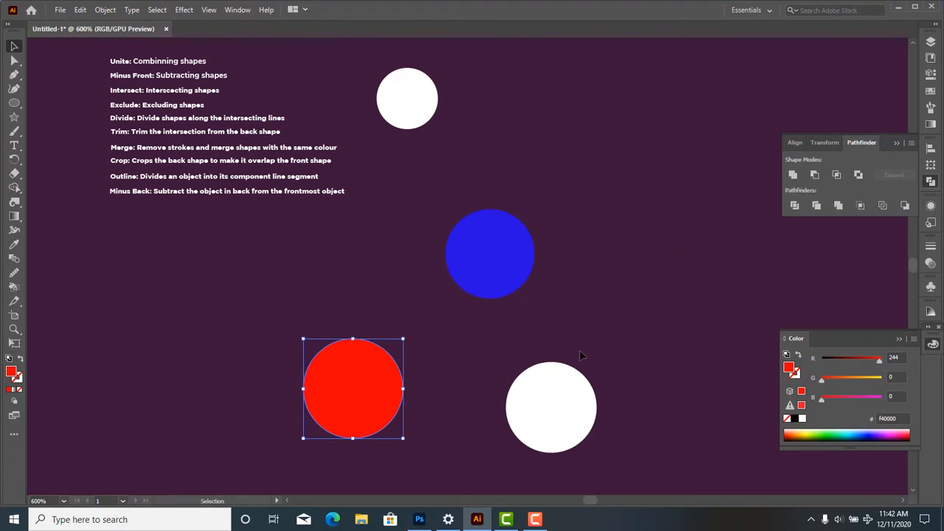
# Step: Move the red circle over the left side of the lower white circle and deselect it
pyautogui.click(539, 430)
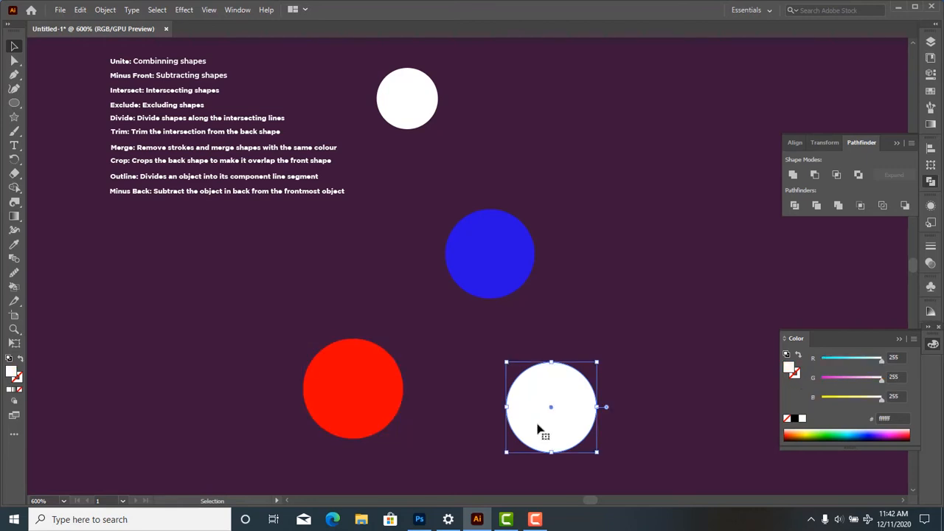
pyautogui.moveTo(363, 413); pyautogui.dragTo(497, 439)
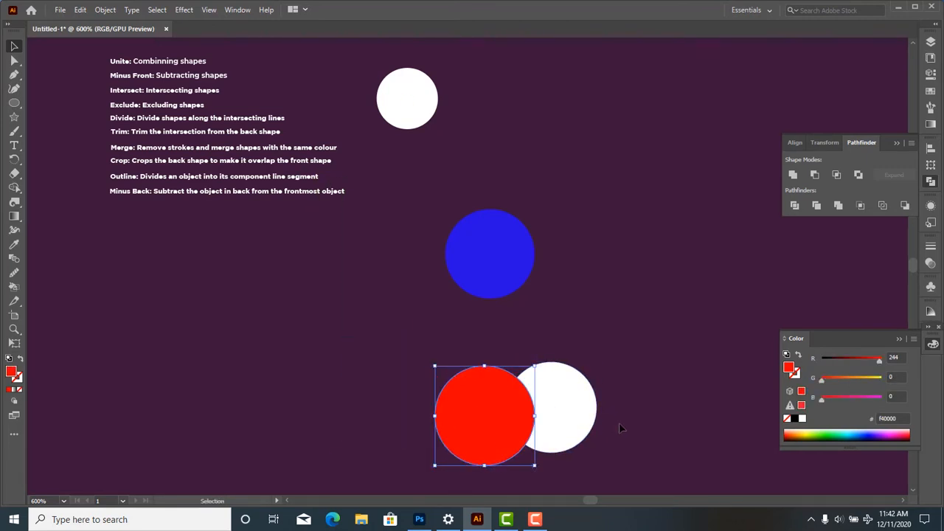
pyautogui.click(619, 424)
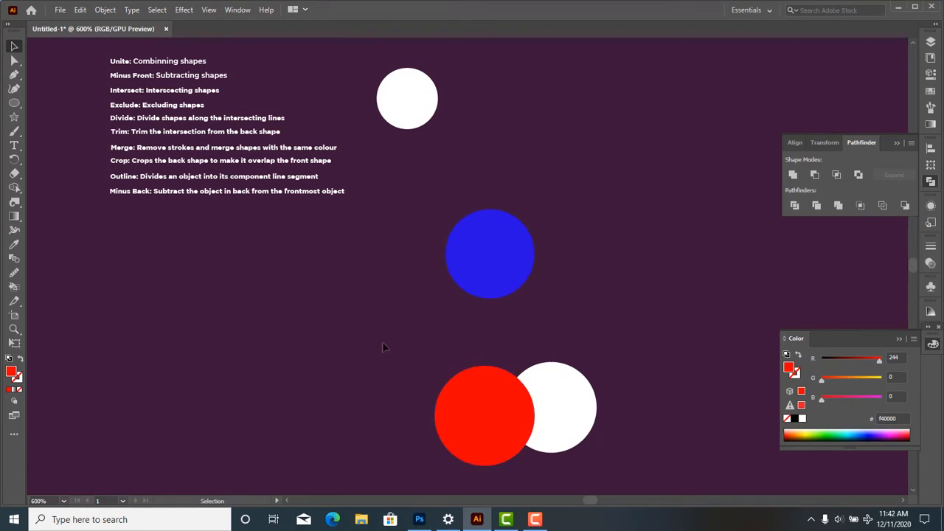
# Step: Subtract the red circle from the white one behind it with Minus Front, and undo the subtraction
pyautogui.moveTo(502, 419); pyautogui.dragTo(649, 463)
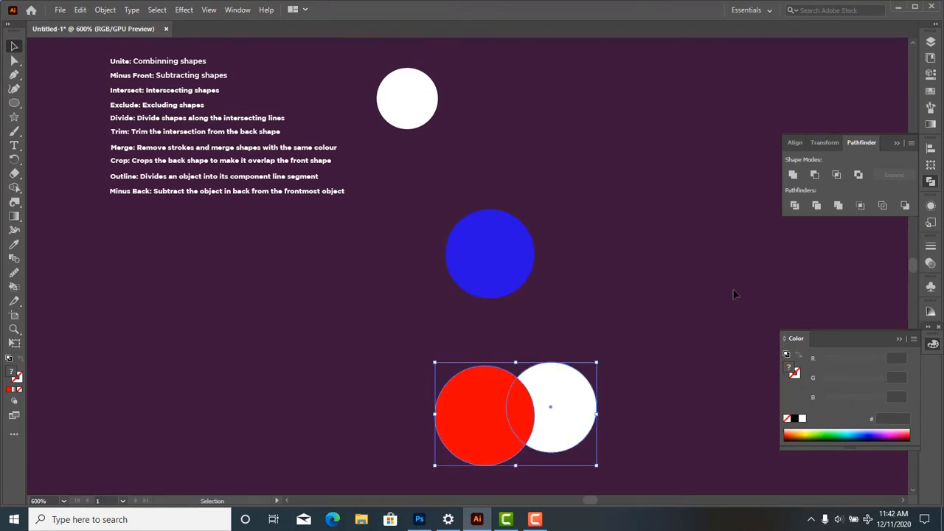
pyautogui.click(816, 177)
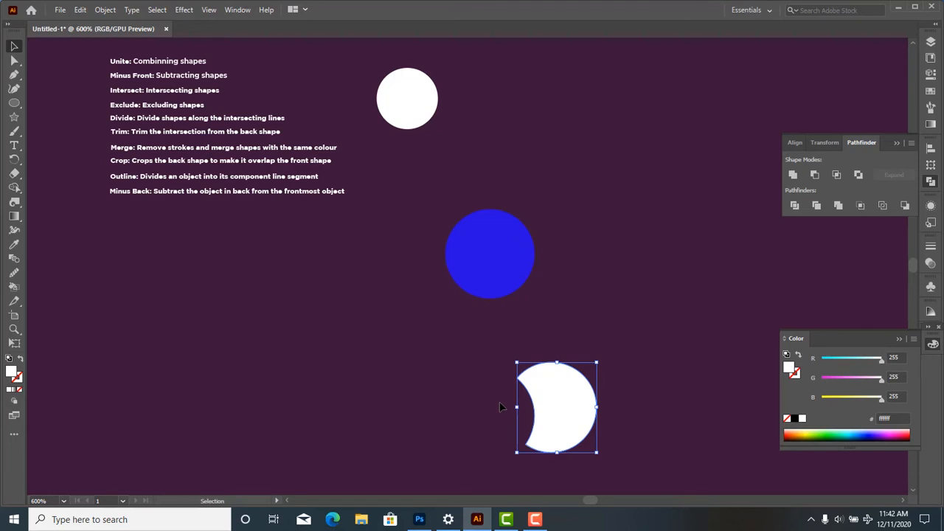
pyautogui.hotkey('ctrl', 'z')
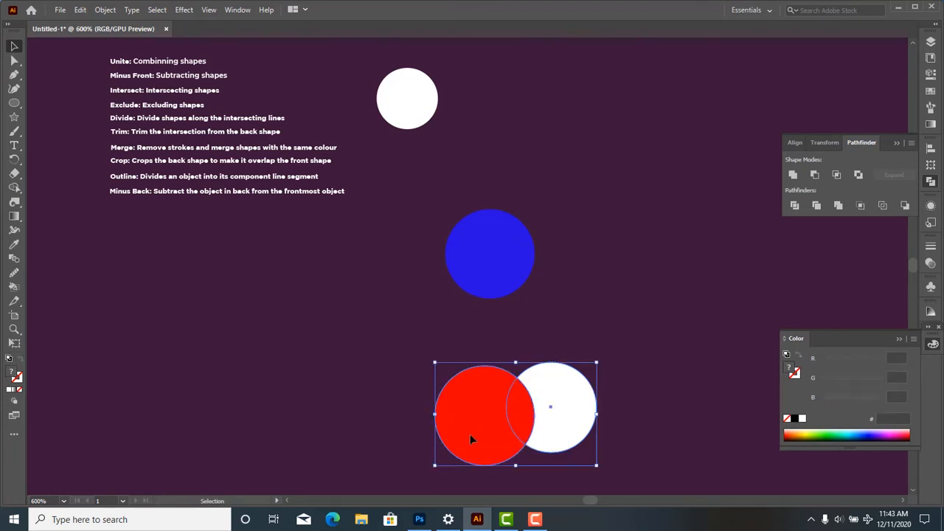
# Step: Move the lower white circle up so it overlaps the right side of the blue circle
pyautogui.click(636, 386)
pyautogui.moveTo(547, 412)
pyautogui.mouseDown()
pyautogui.moveTo(569, 310)
pyautogui.moveTo(540, 238)
pyautogui.moveTo(521, 258)
pyautogui.mouseUp()
pyautogui.click(552, 336)
# Step: Subtract the blue circle from the white one with Minus Front, inspect the crescent's anchor points, and undo the subtraction
pyautogui.moveTo(605, 314); pyautogui.dragTo(475, 208)
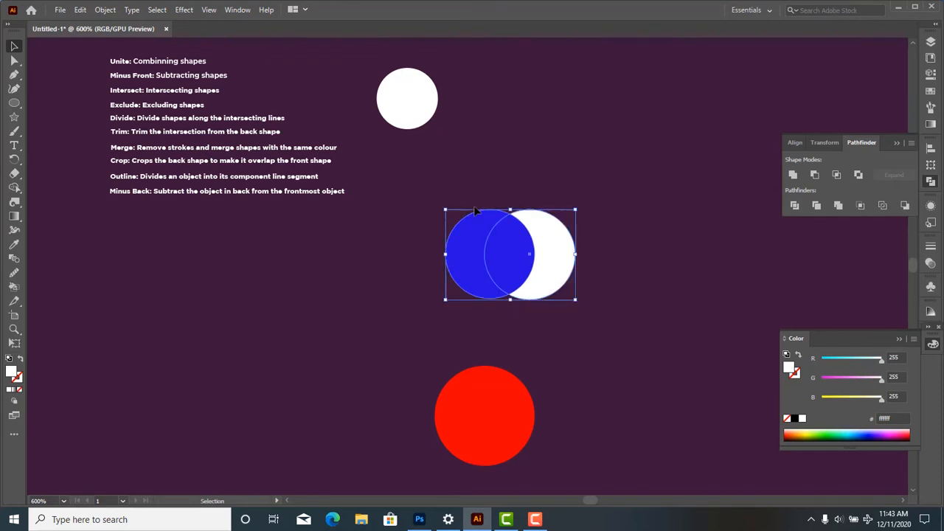
pyautogui.click(815, 175)
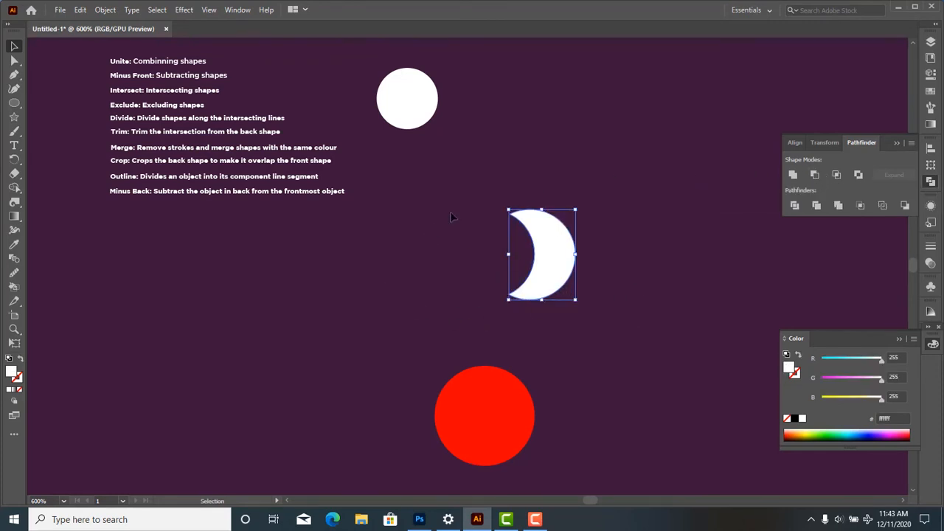
pyautogui.press('a')
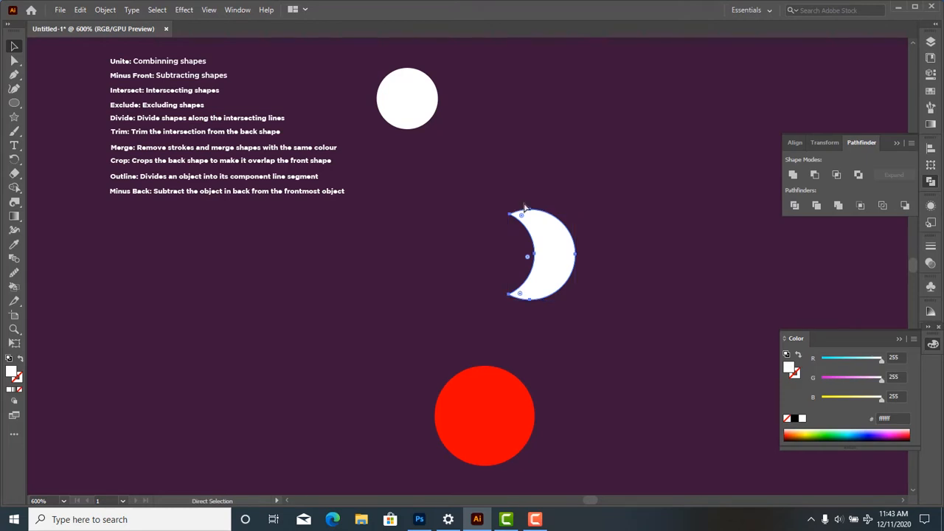
pyautogui.hotkey('ctrl', 'z')
pyautogui.press('v')
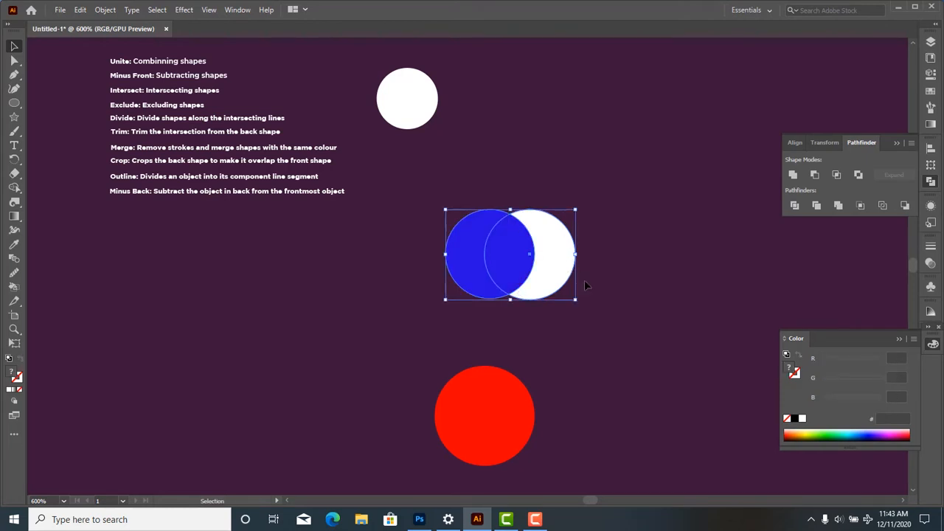
# Step: Move the lower white circle beside the red one, then reposition the blue and red circles so red overlaps blue's right side
pyautogui.click(587, 283)
pyautogui.moveTo(565, 263); pyautogui.dragTo(635, 439)
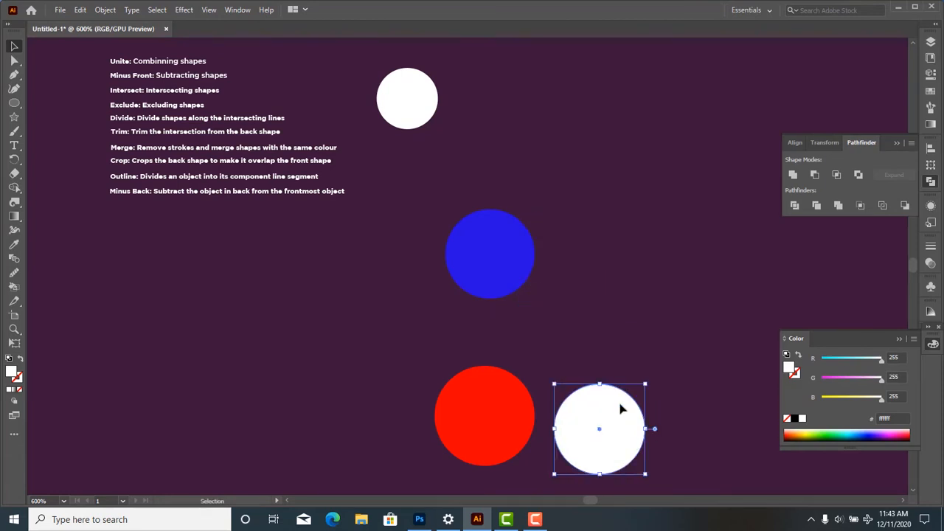
pyautogui.moveTo(506, 253); pyautogui.dragTo(351, 392)
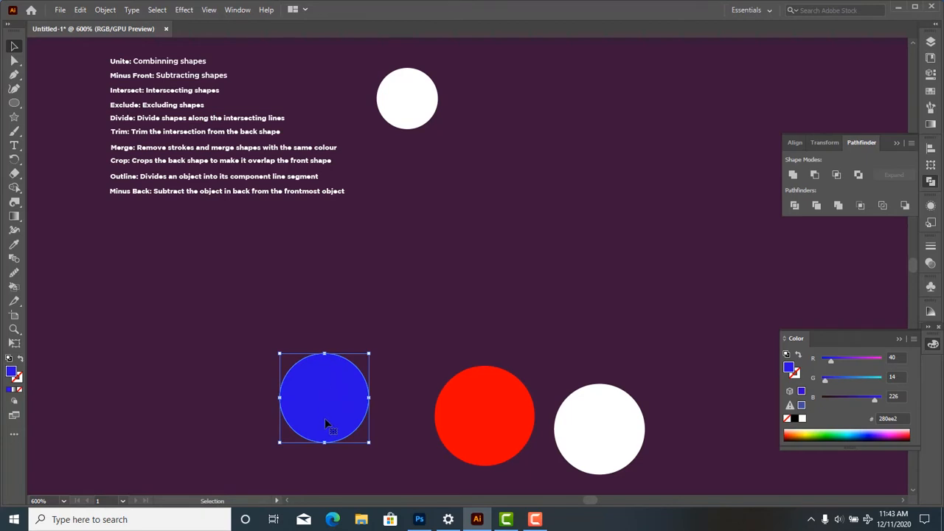
pyautogui.moveTo(352, 365); pyautogui.dragTo(428, 284)
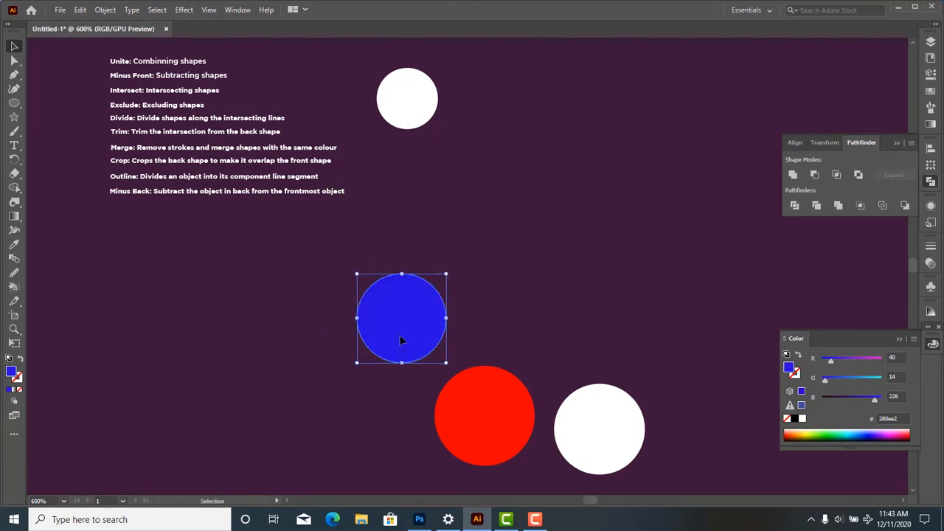
pyautogui.moveTo(498, 421); pyautogui.dragTo(477, 330)
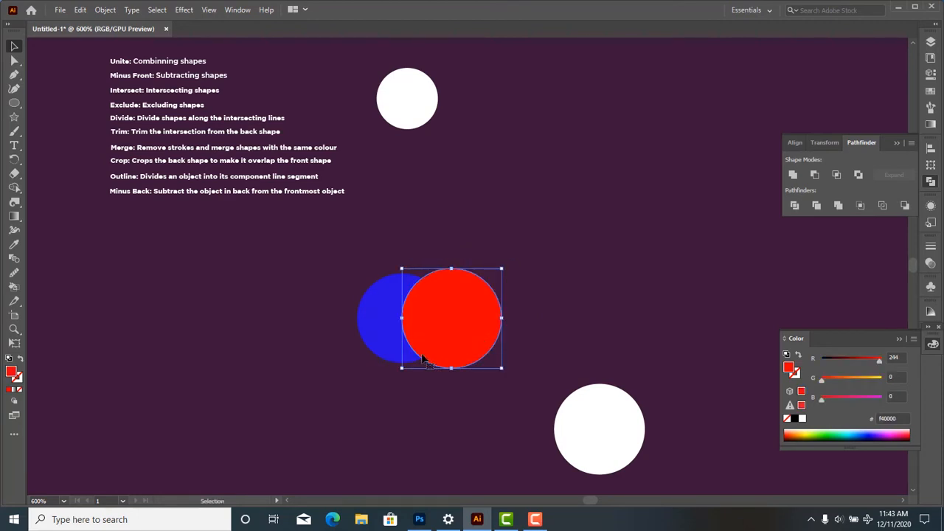
pyautogui.moveTo(424, 353)
pyautogui.mouseDown()
pyautogui.moveTo(434, 351)
pyautogui.moveTo(426, 358)
pyautogui.moveTo(441, 378)
pyautogui.moveTo(428, 339)
pyautogui.mouseUp()
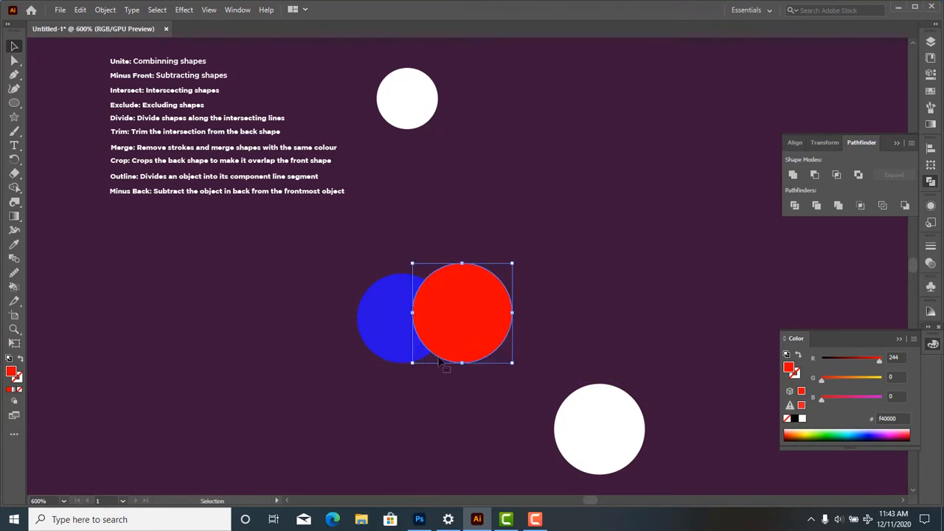
# Step: Reduce the blue and red circles to their overlap with Intersect, and undo the intersection
pyautogui.moveTo(466, 403); pyautogui.dragTo(373, 284)
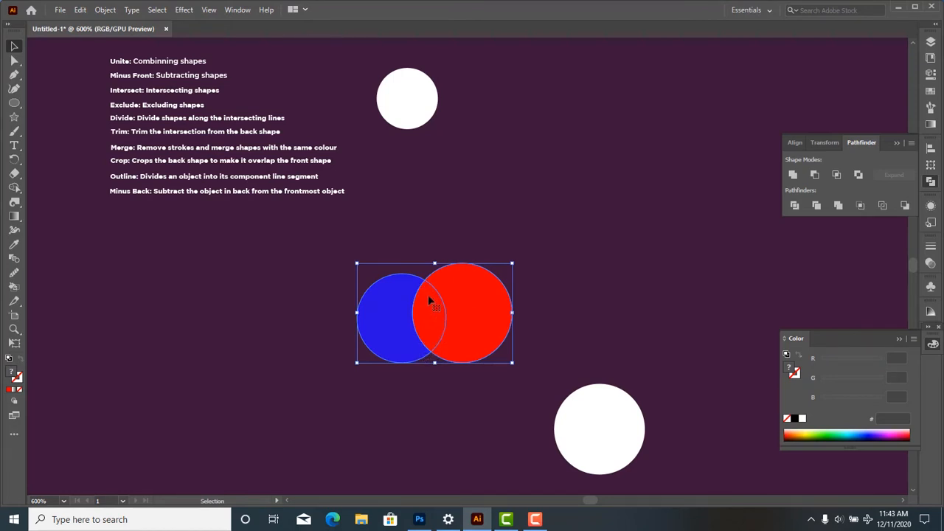
pyautogui.click(837, 175)
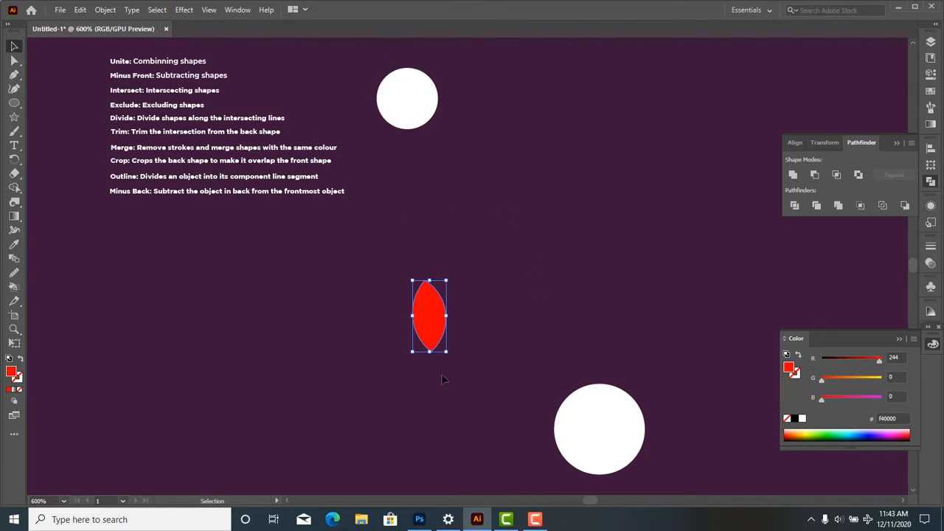
pyautogui.hotkey('ctrl', 'z')
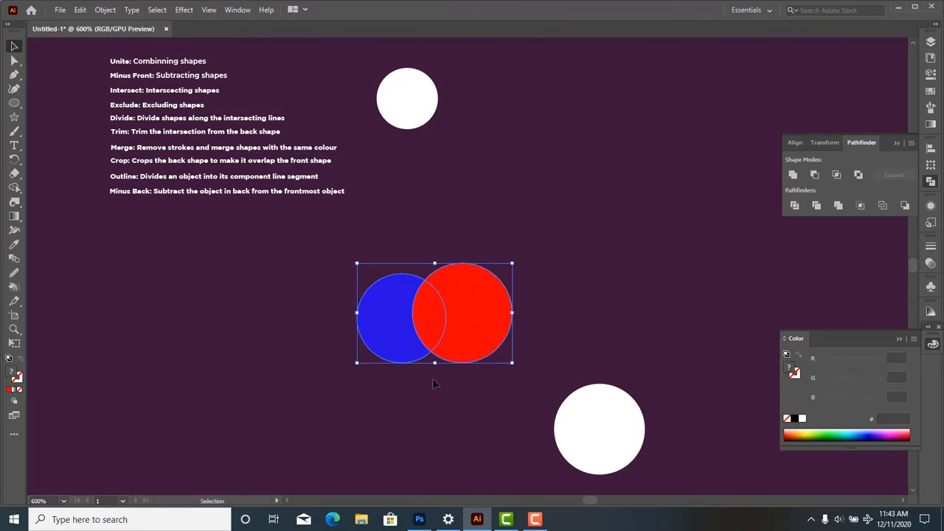
# Step: Move the lower white circle beneath the blue and red circles so that it overlaps both
pyautogui.click(526, 392)
pyautogui.doubleClick(624, 437)
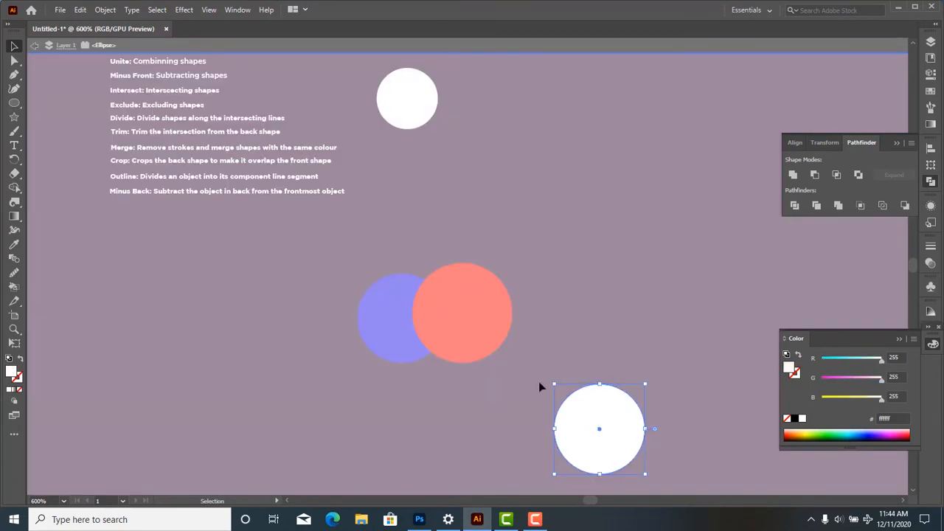
pyautogui.click(539, 382)
pyautogui.doubleClick(521, 415)
pyautogui.moveTo(583, 425); pyautogui.dragTo(413, 369)
# Step: Intersect the blue, red and white circles, inspect the resulting shape's anchor points, and undo back to before the white circle's move
pyautogui.moveTo(525, 439); pyautogui.dragTo(319, 260)
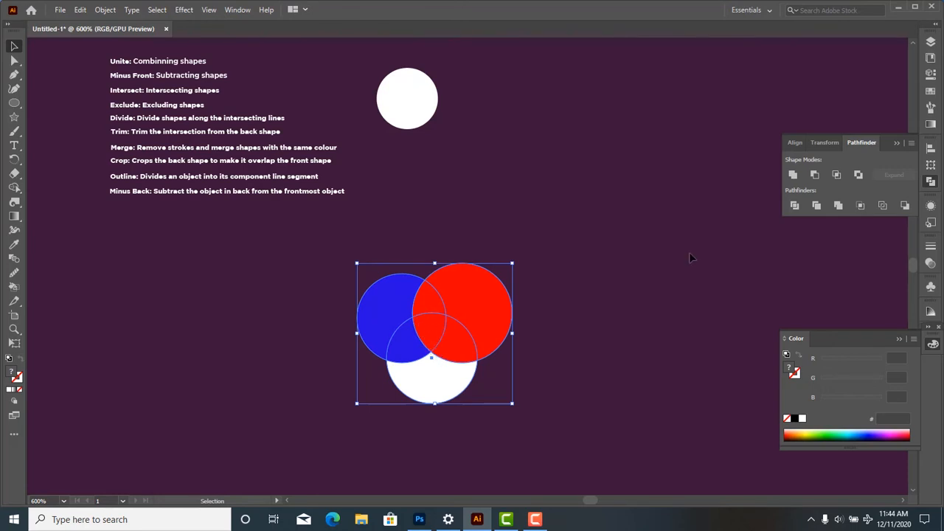
pyautogui.click(837, 176)
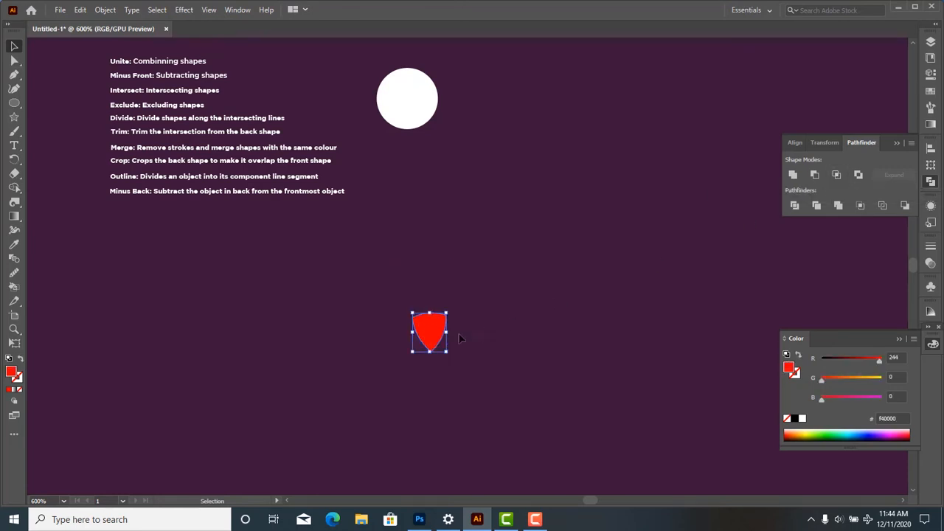
pyautogui.click(479, 352)
pyautogui.moveTo(431, 334); pyautogui.dragTo(428, 327)
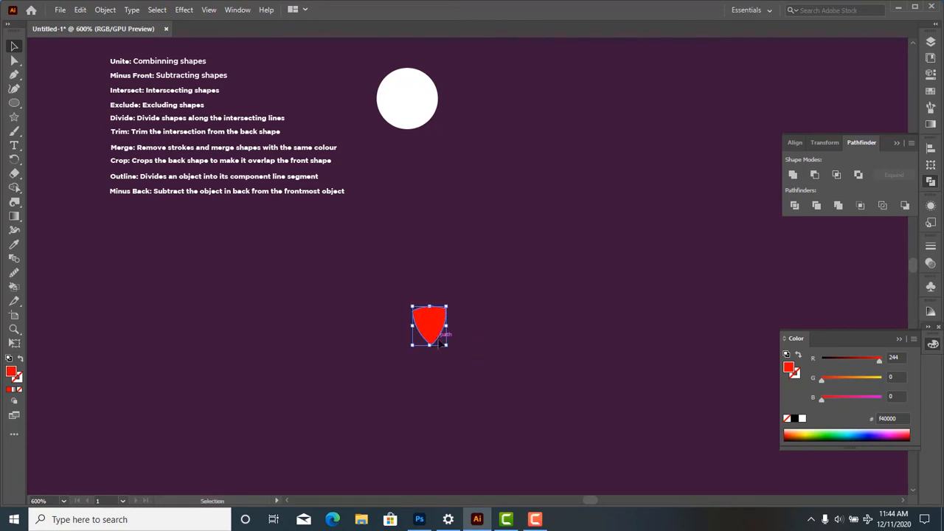
pyautogui.press('a')
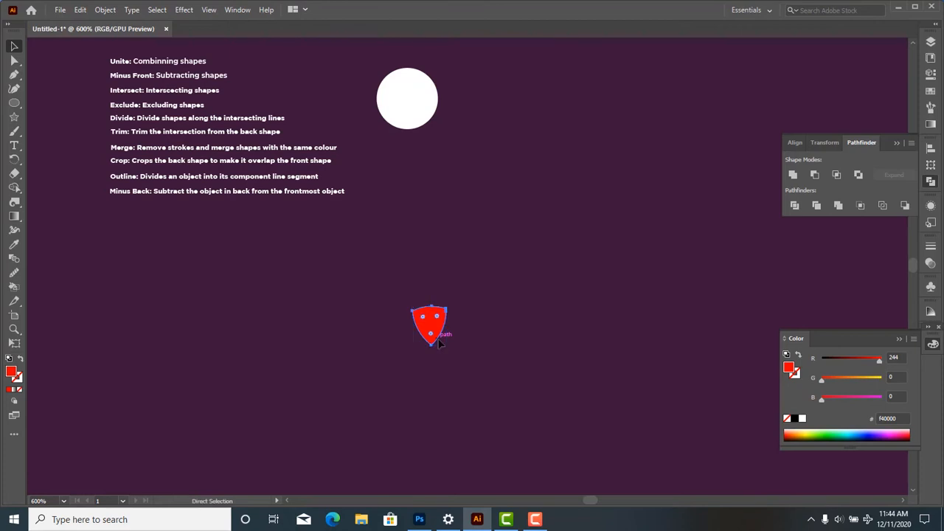
pyautogui.hotkey('ctrl', 'z')
pyautogui.press('v')
pyautogui.hotkey('ctrl', 'z')
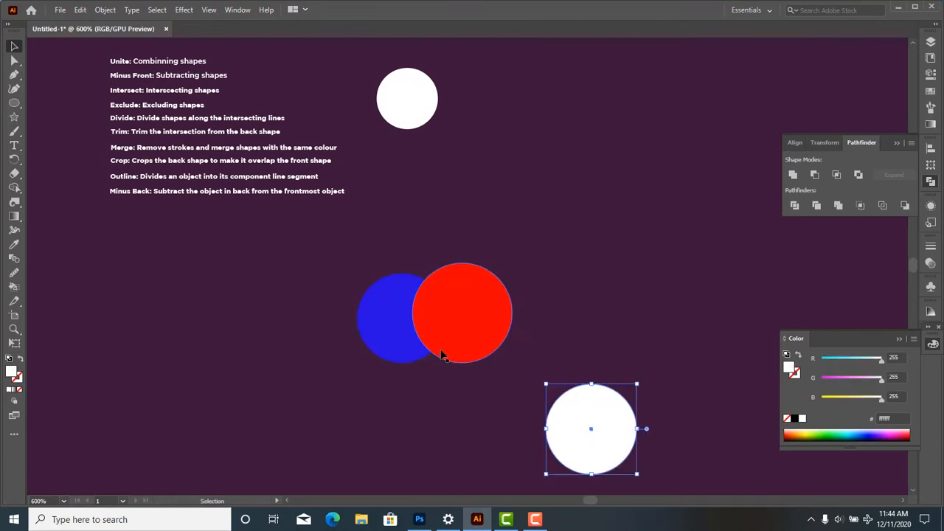
# Step: Reposition the red circle over the blue circle's right side, and apply Intersect to both before undoing it
pyautogui.moveTo(480, 337); pyautogui.dragTo(567, 259)
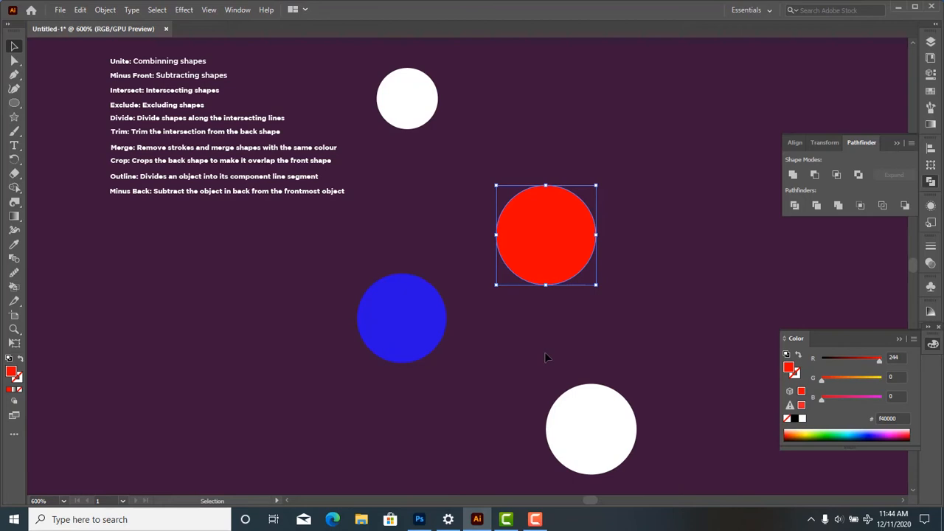
pyautogui.moveTo(537, 279); pyautogui.dragTo(475, 341)
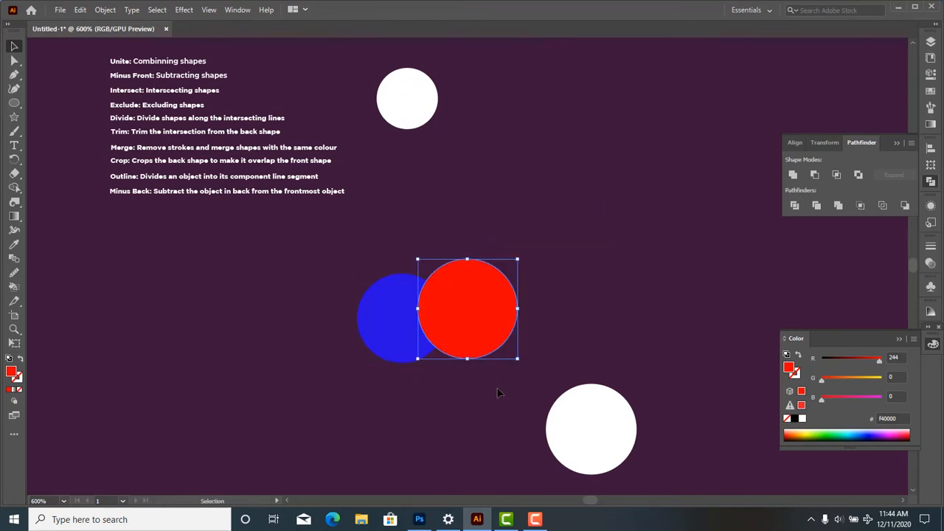
pyautogui.moveTo(350, 284); pyautogui.dragTo(531, 251)
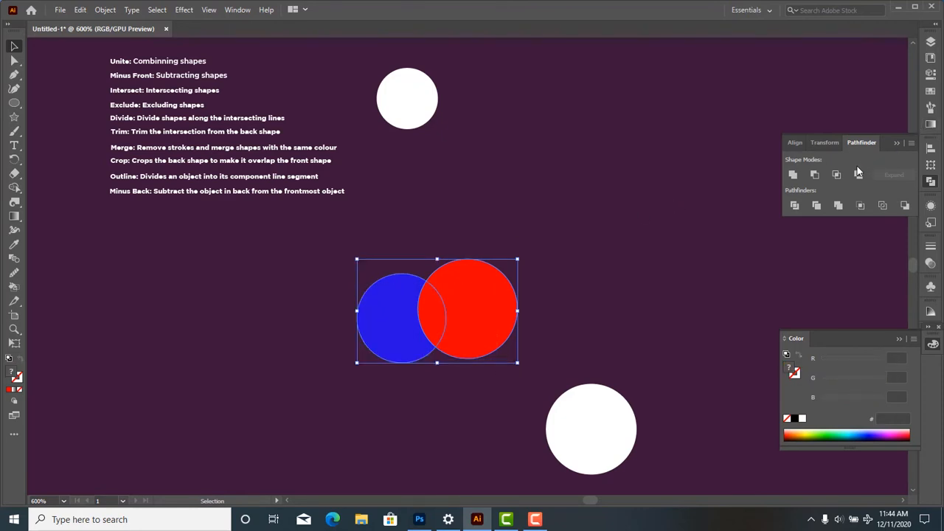
pyautogui.click(837, 174)
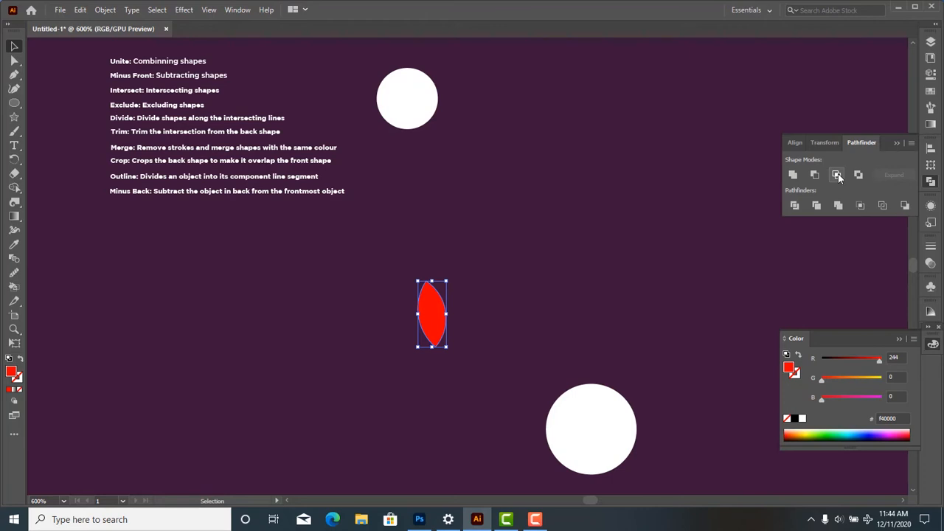
pyautogui.hotkey('ctrl', 'z')
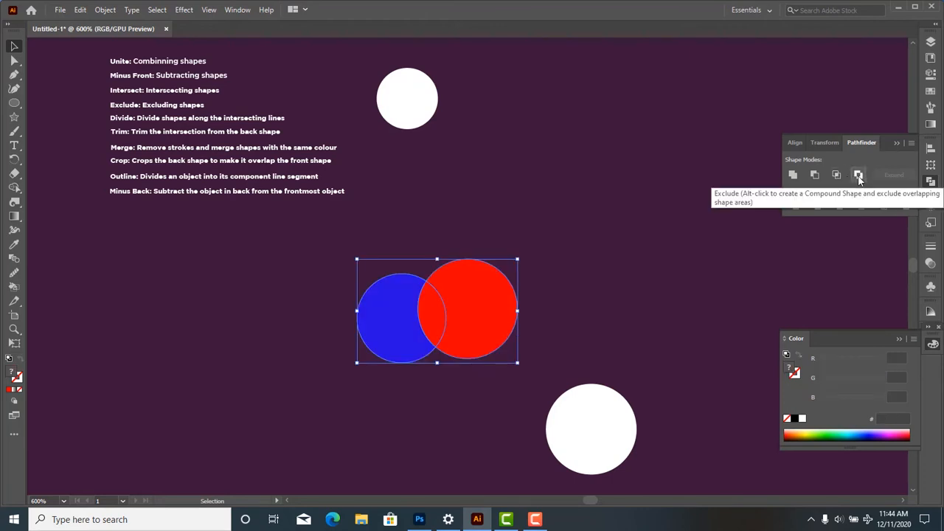
# Step: Cut out the overlap of the blue and red circles with Exclude, undo the exclusion, and deselect the circles
pyautogui.click(858, 175)
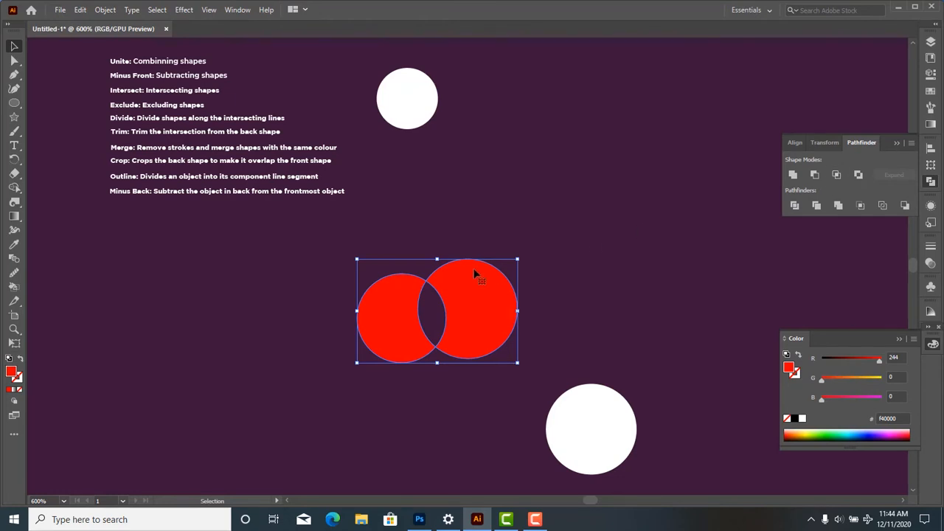
pyautogui.click(434, 313)
pyautogui.hotkey('ctrl', 'z')
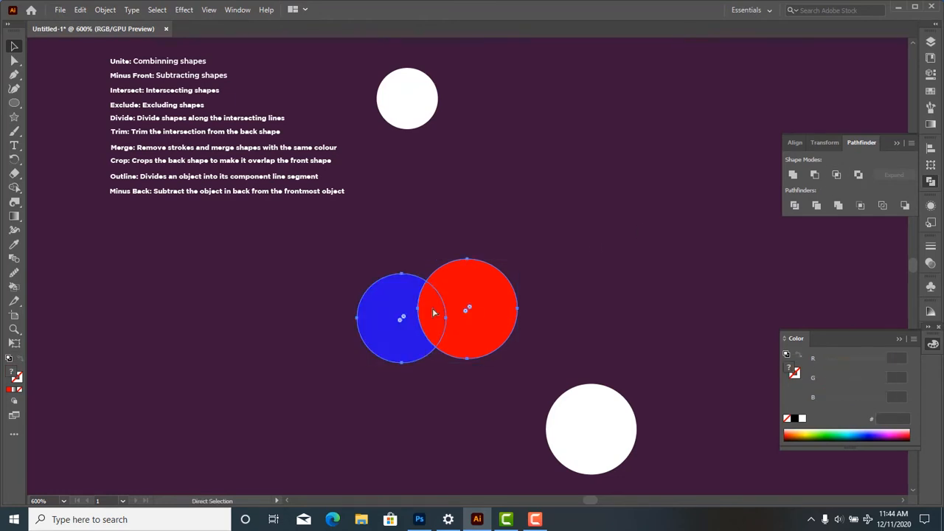
pyautogui.click(549, 294)
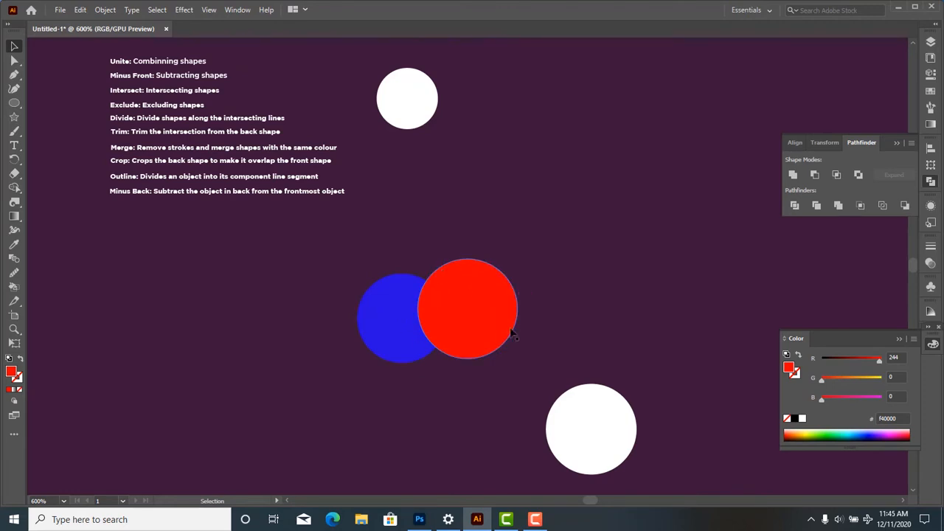
# Step: Reselect the blue and red circles, apply Exclude a second time, undo it, and clear the selection
pyautogui.moveTo(317, 301); pyautogui.dragTo(590, 207)
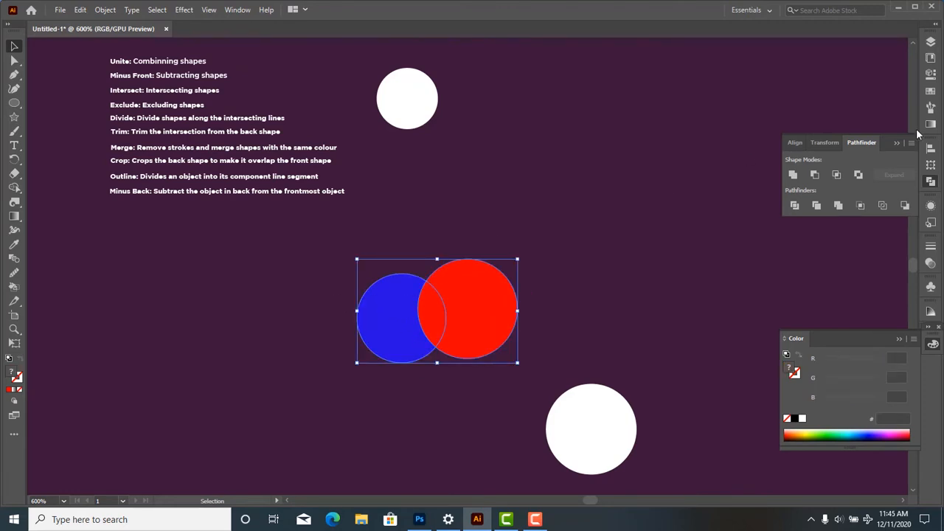
pyautogui.click(859, 174)
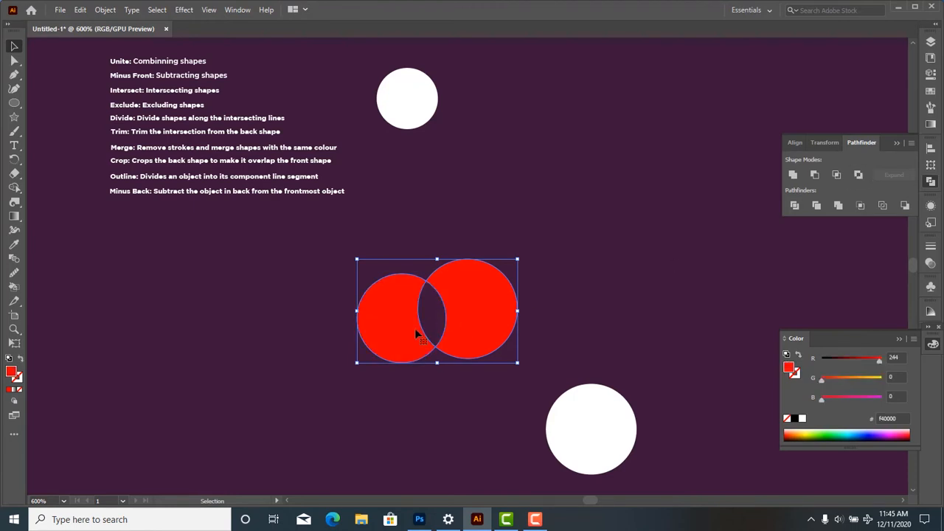
pyautogui.click(476, 367)
pyautogui.hotkey('ctrl', 'z')
pyautogui.press('v')
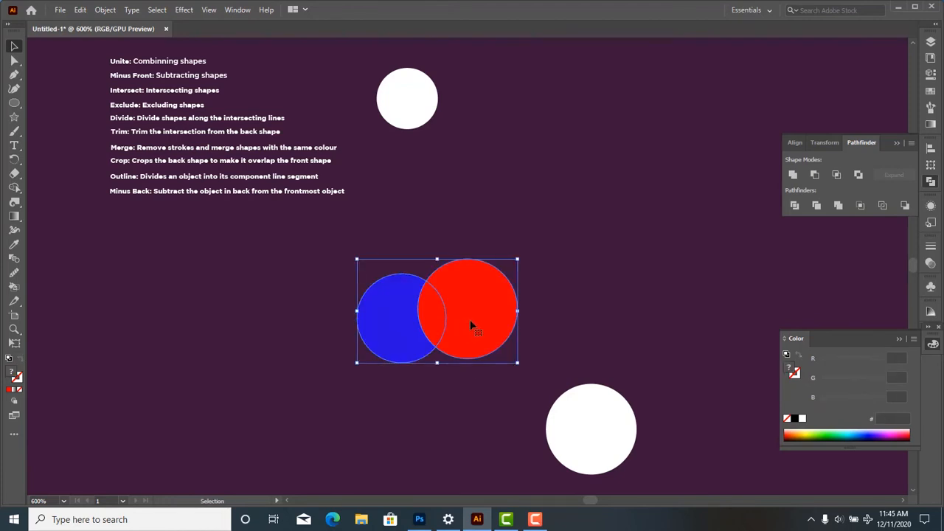
pyautogui.click(569, 301)
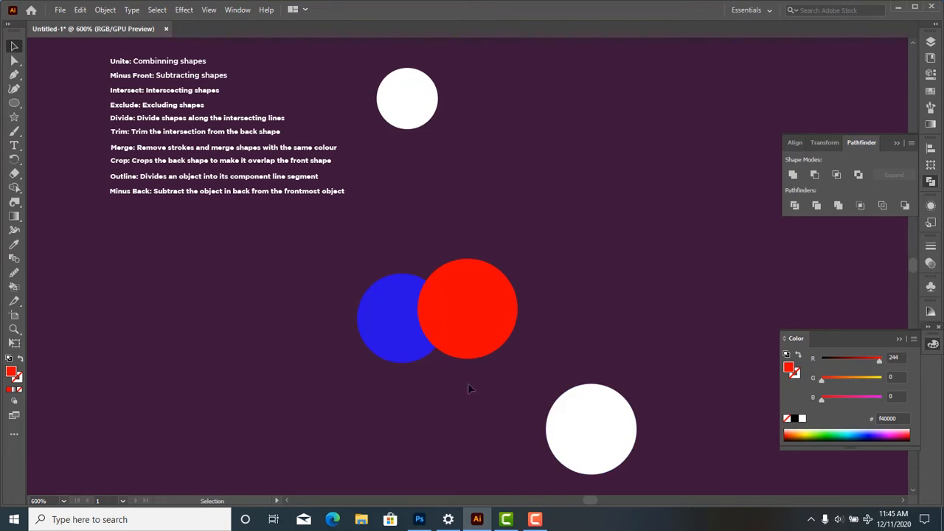
# Step: Reposition the red circle over the blue circle's right side, and split the two along their intersecting lines with Divide
pyautogui.moveTo(458, 353); pyautogui.dragTo(437, 453)
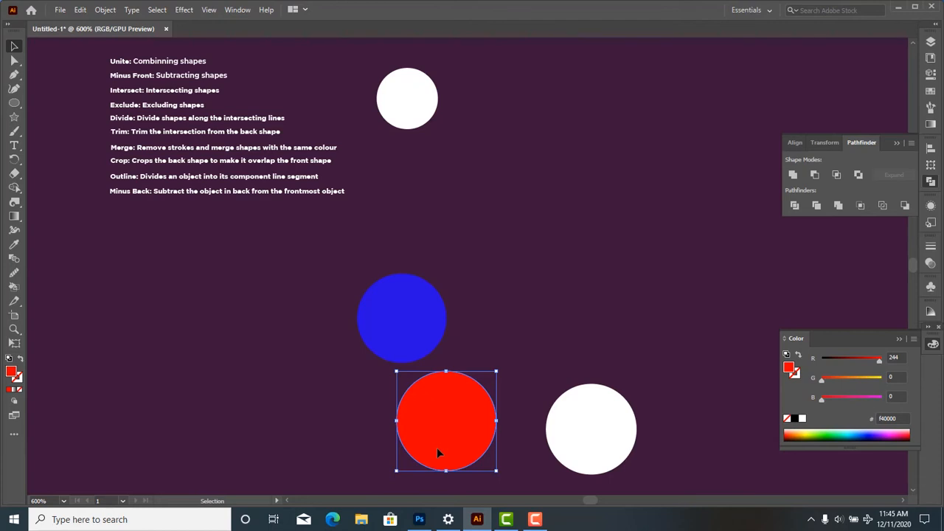
pyautogui.moveTo(436, 448); pyautogui.dragTo(456, 354)
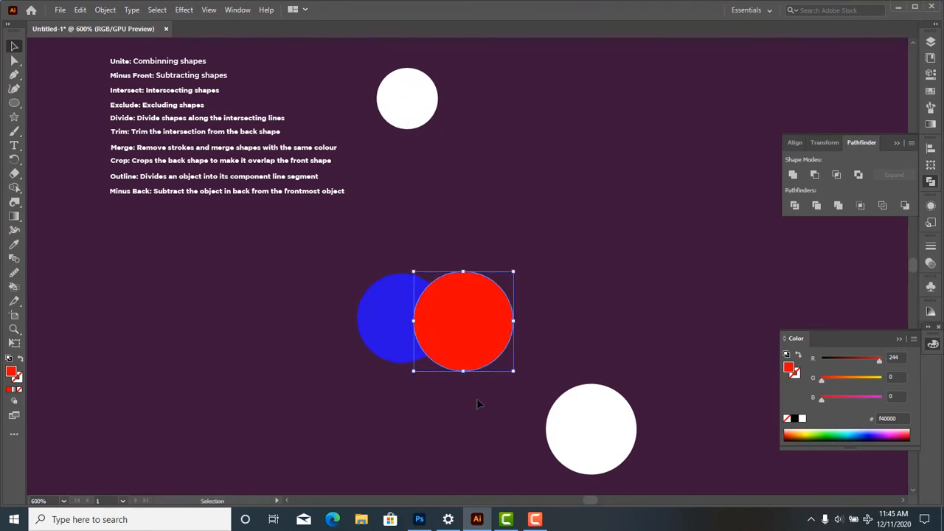
pyautogui.moveTo(480, 412); pyautogui.dragTo(374, 284)
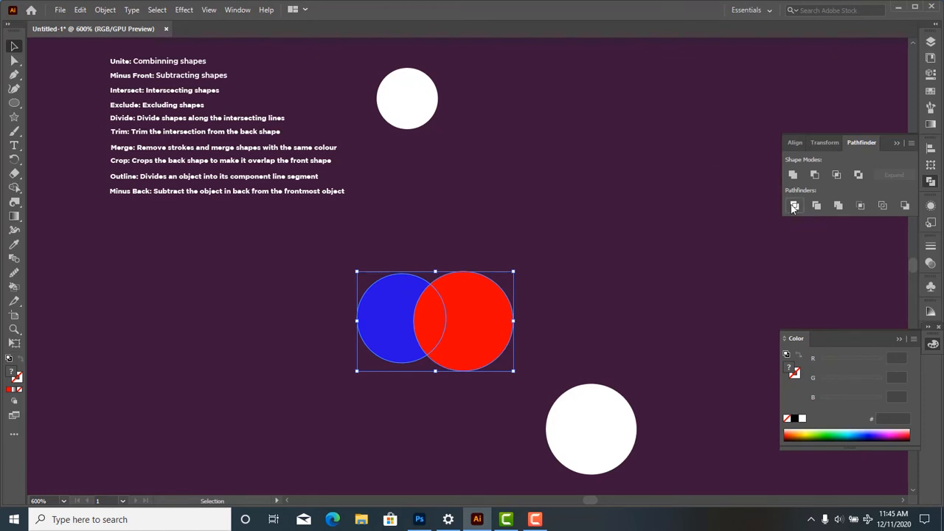
pyautogui.click(532, 335)
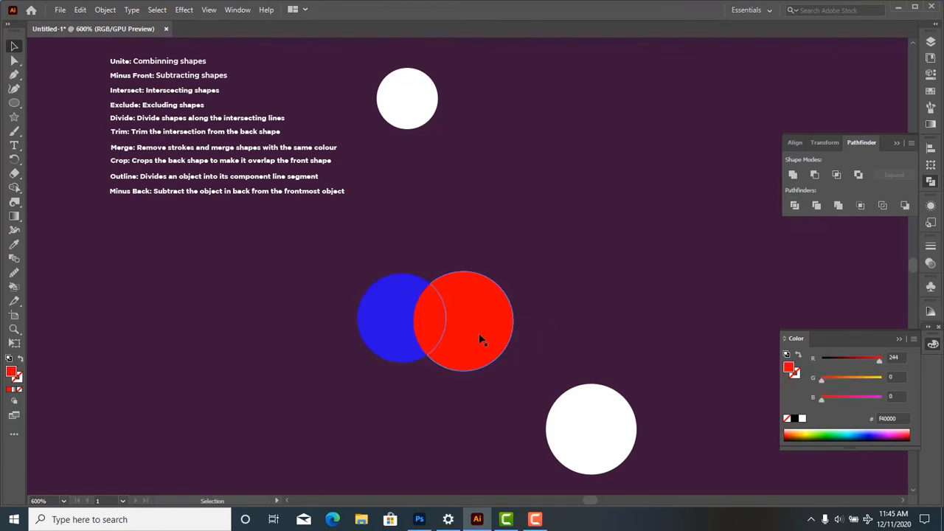
# Step: Ungroup the divided circles and move the red crescent, the overlap piece and the blue crescent apart
pyautogui.click(476, 333)
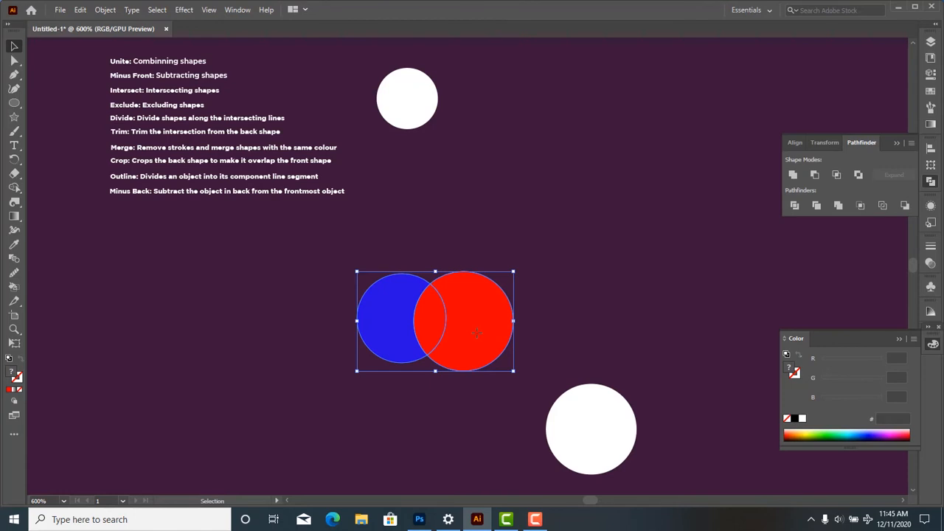
pyautogui.rightClick(477, 333)
pyautogui.click(524, 225)
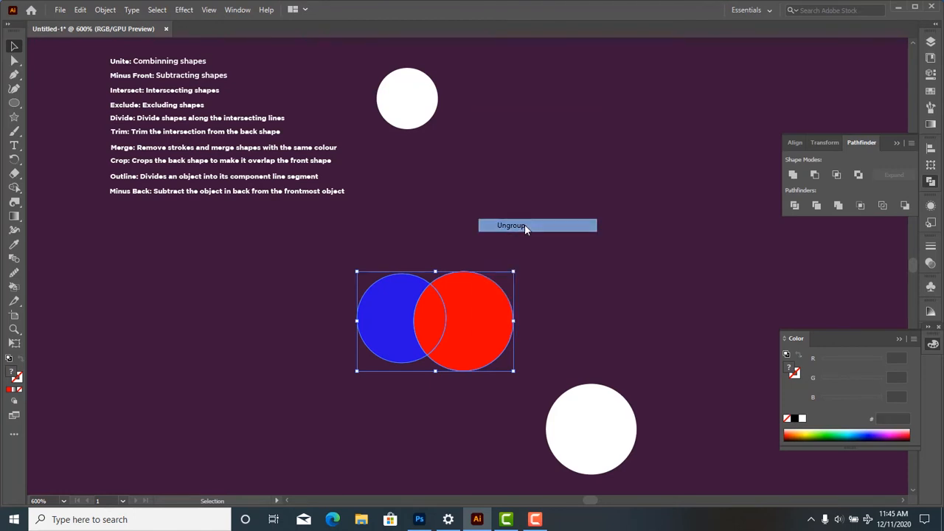
pyautogui.click(477, 334)
pyautogui.click(466, 336)
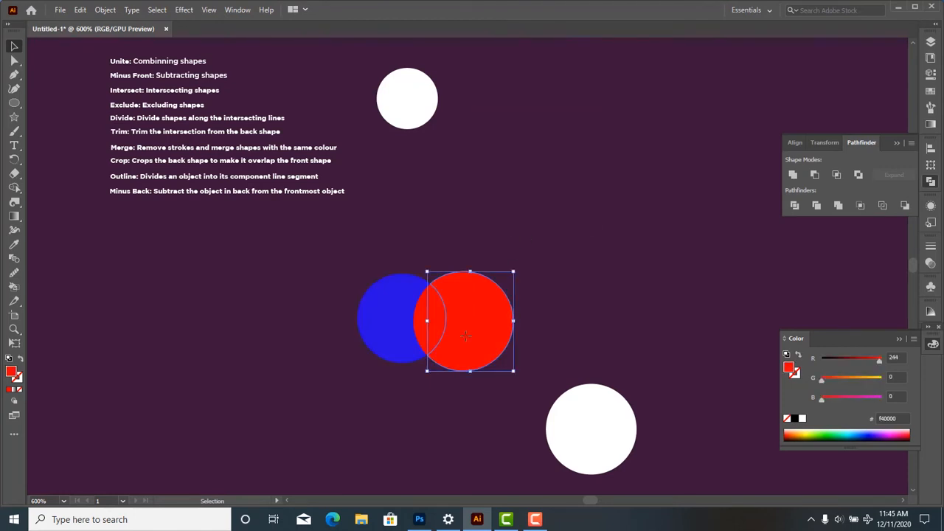
pyautogui.moveTo(474, 340); pyautogui.dragTo(511, 333)
pyautogui.moveTo(436, 335); pyautogui.dragTo(395, 337)
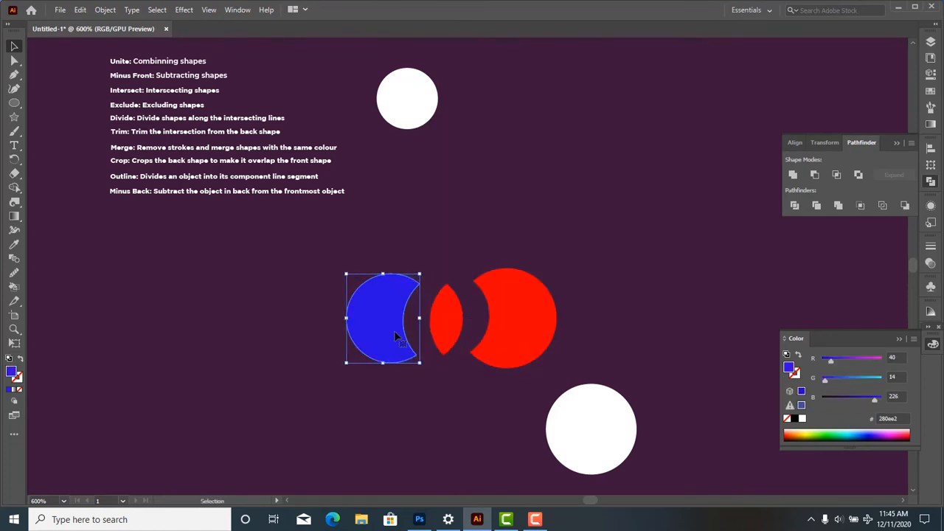
# Step: Undo the separated pieces, the ungrouping and the Divide, back to the whole blue circle with the red circle below it
pyautogui.hotkey('ctrl', 'z')
pyautogui.hotkey('ctrl', 'z')
pyautogui.hotkey('ctrl', 'z')
pyautogui.hotkey('ctrl', 'z')
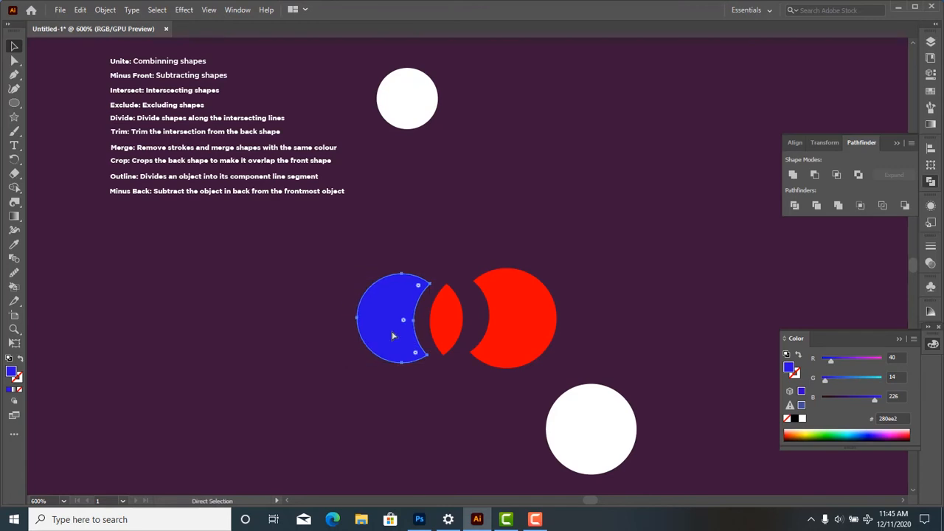
pyautogui.hotkey('ctrl', 'z')
pyautogui.hotkey('ctrl', 'z')
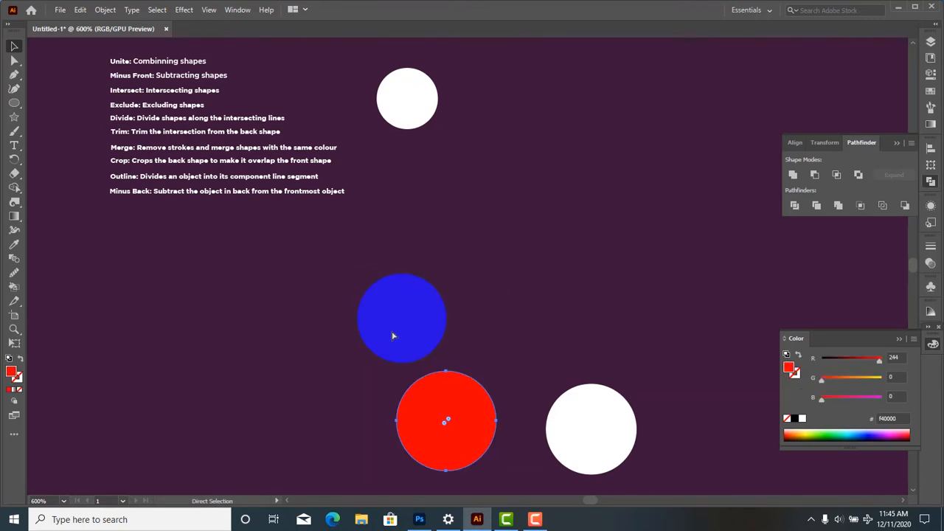
# Step: Overlap the red circle with the blue circle's right side, and place the large white circle behind the lower part of both
pyautogui.moveTo(443, 379); pyautogui.dragTo(471, 284)
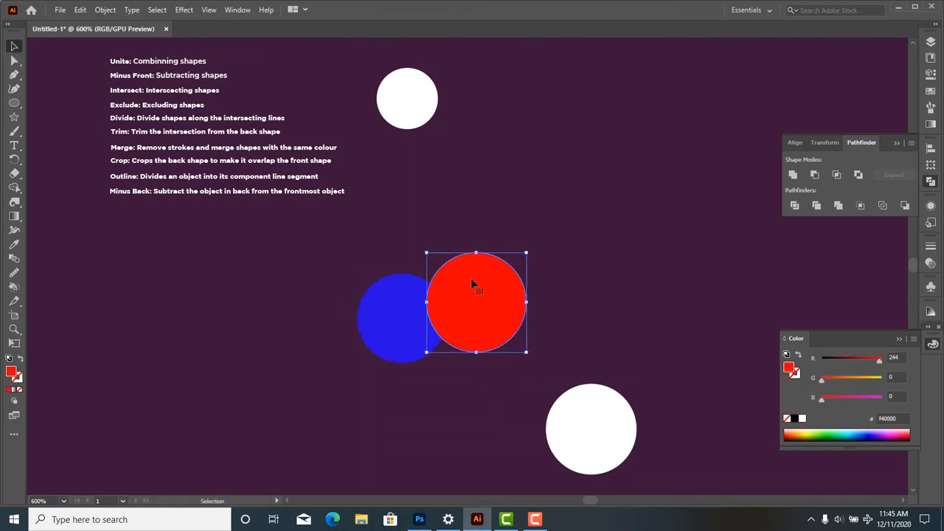
pyautogui.keyDown('shift'); pyautogui.click(414, 323); pyautogui.keyUp('shift')
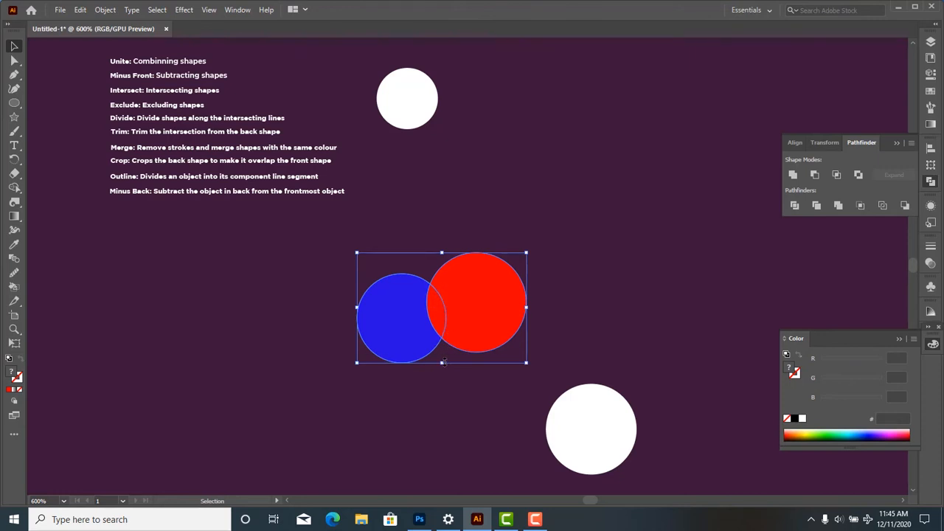
pyautogui.click(565, 453)
pyautogui.moveTo(551, 450); pyautogui.dragTo(398, 371)
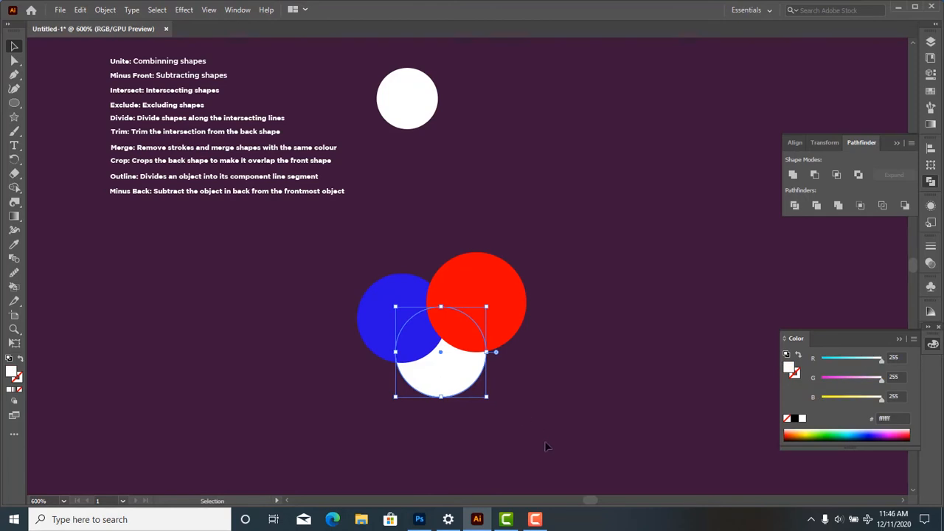
pyautogui.click(334, 242)
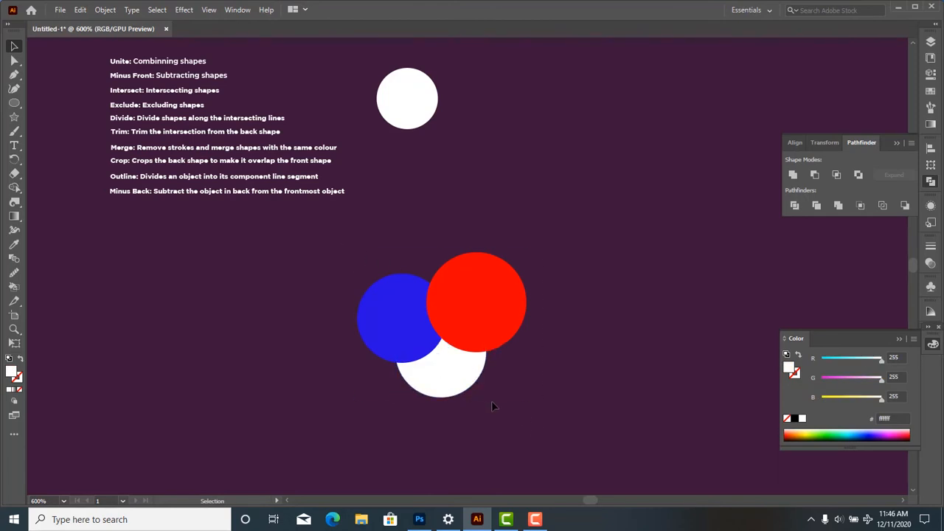
# Step: Split the overlapping blue, red and white circles along their intersecting lines with Divide, and ungroup the result
pyautogui.moveTo(492, 402); pyautogui.dragTo(375, 295)
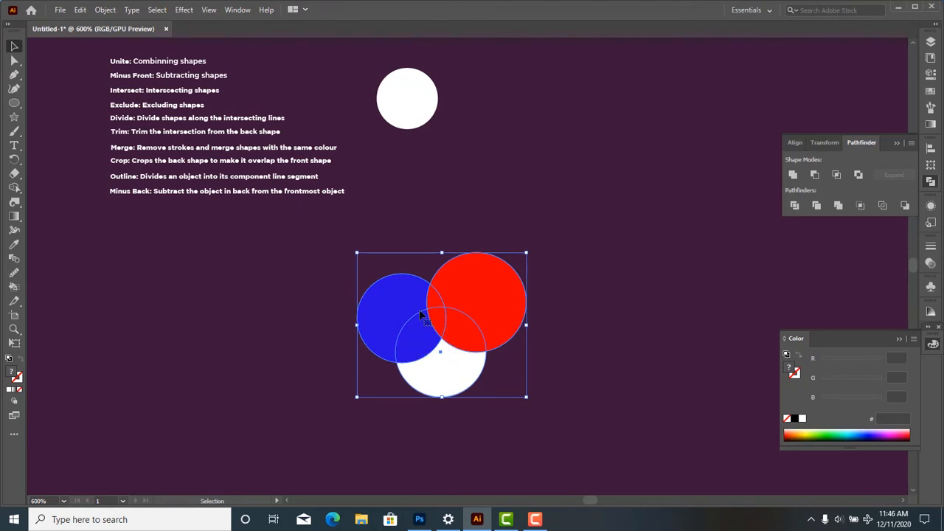
pyautogui.click(794, 207)
pyautogui.rightClick(487, 344)
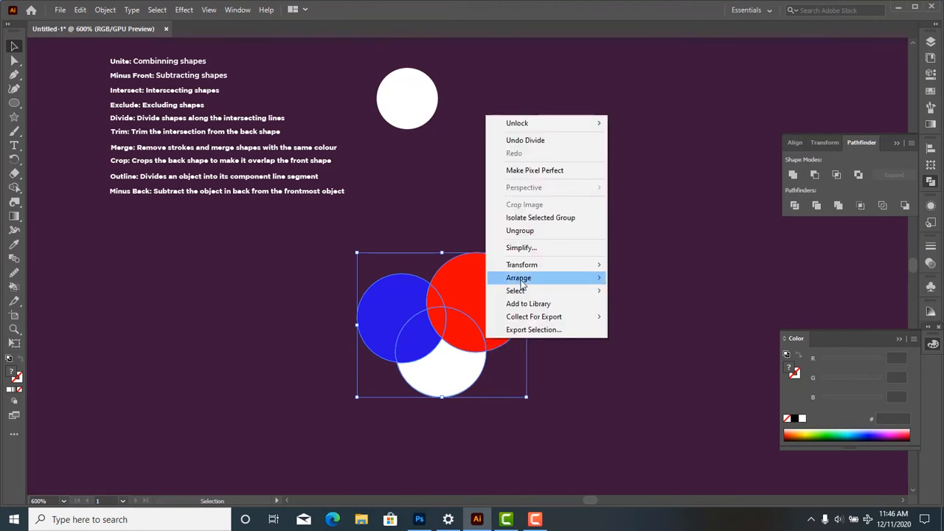
pyautogui.click(526, 231)
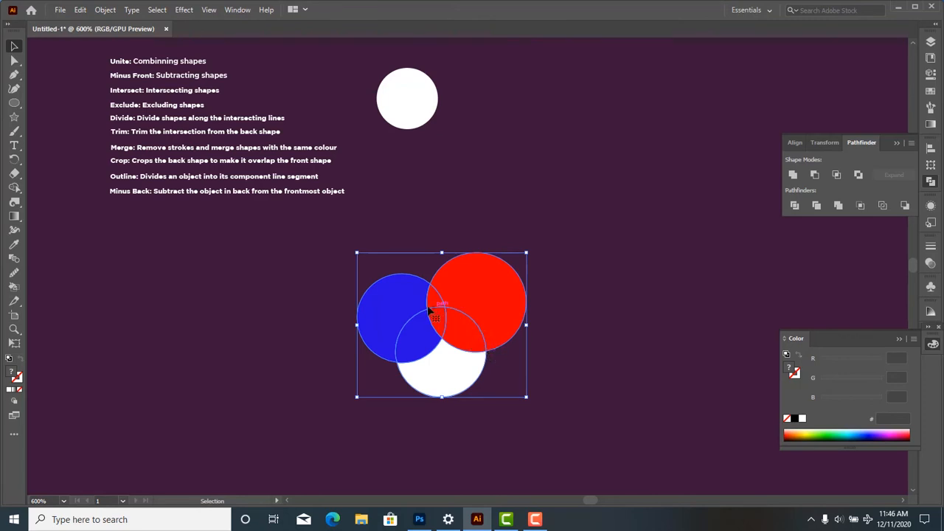
# Step: Move all the divided pieces together slightly up and to the right, and deselect them
pyautogui.moveTo(479, 297); pyautogui.dragTo(500, 277)
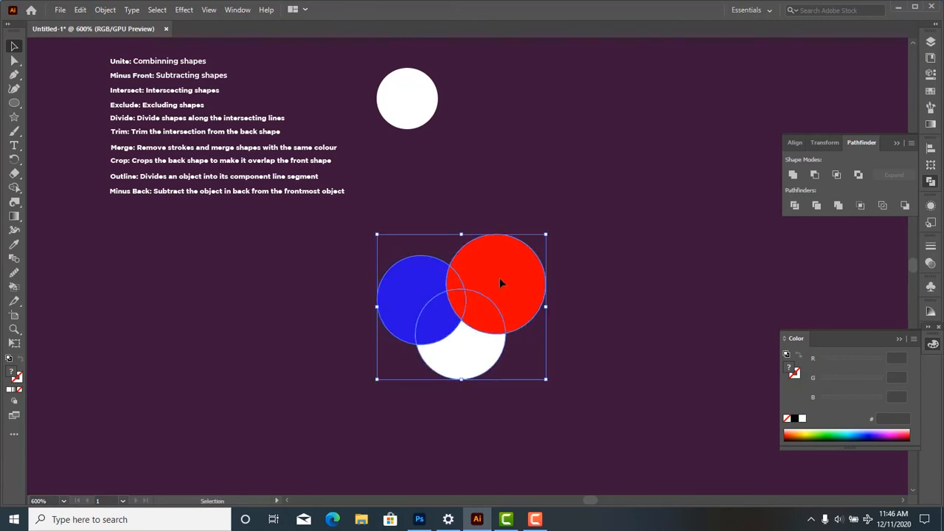
pyautogui.click(599, 381)
pyautogui.doubleClick(519, 291)
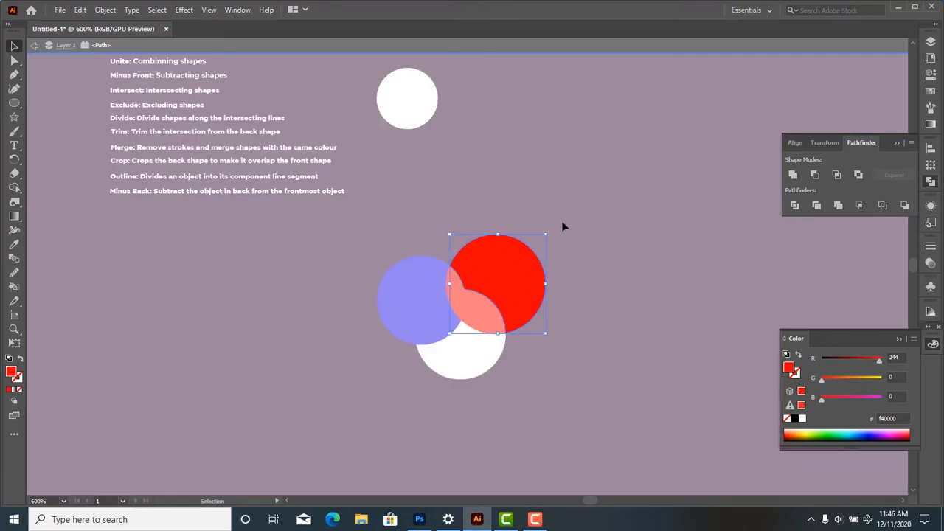
pyautogui.click(562, 221)
pyautogui.doubleClick(543, 241)
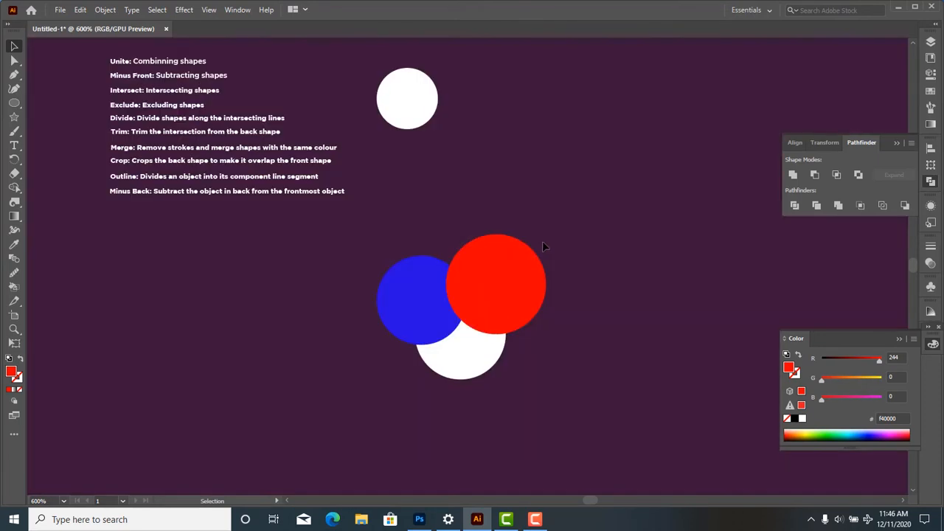
# Step: Pull the seven divided red, blue and white pieces apart from one another
pyautogui.moveTo(531, 251); pyautogui.dragTo(575, 215)
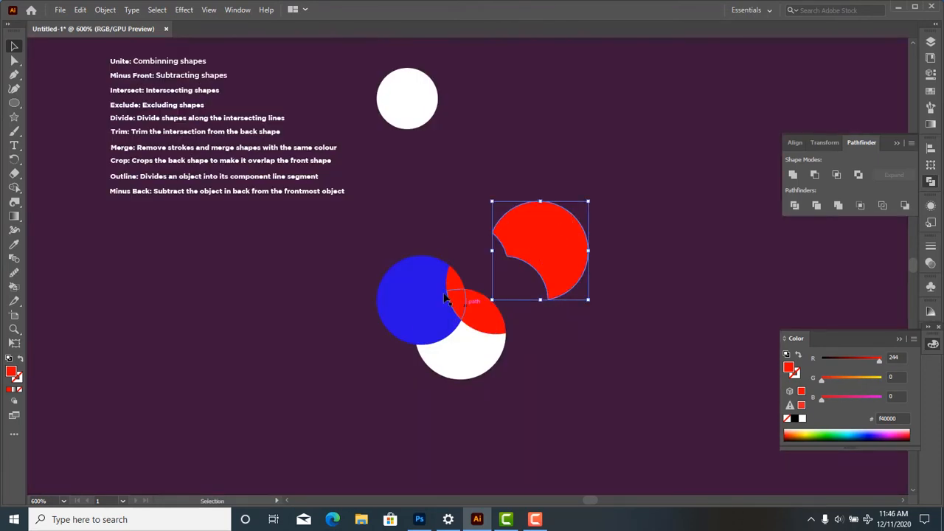
pyautogui.moveTo(413, 290); pyautogui.dragTo(341, 241)
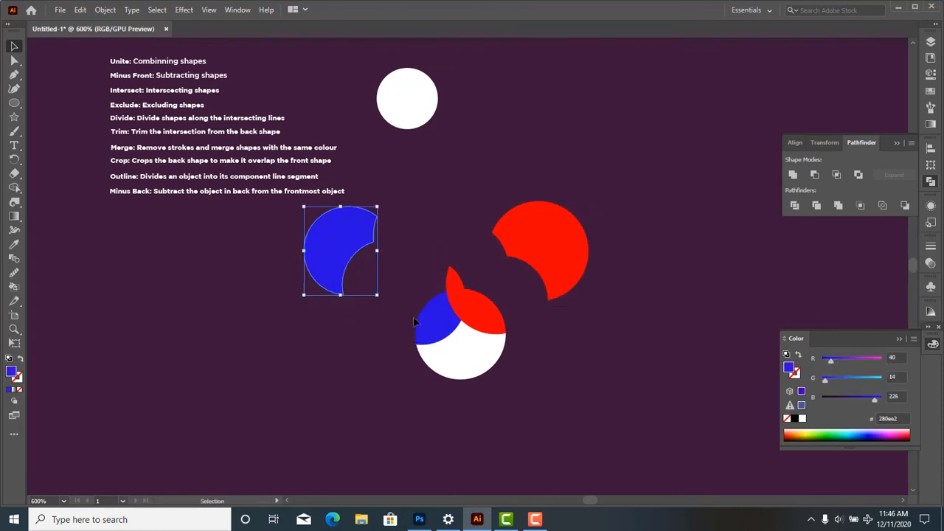
pyautogui.moveTo(424, 322); pyautogui.dragTo(365, 343)
pyautogui.moveTo(458, 362); pyautogui.dragTo(448, 387)
pyautogui.moveTo(497, 329); pyautogui.dragTo(533, 336)
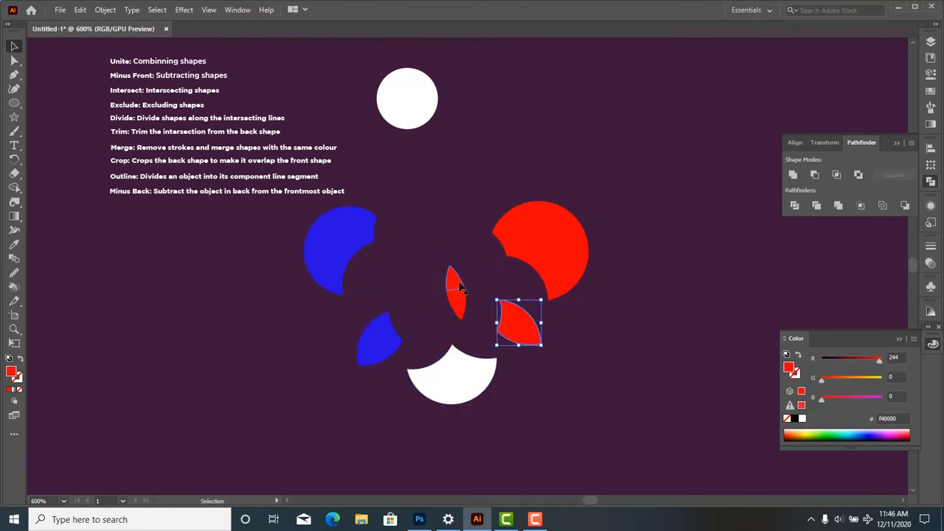
pyautogui.moveTo(455, 282); pyautogui.dragTo(450, 257)
pyautogui.moveTo(462, 314); pyautogui.dragTo(449, 312)
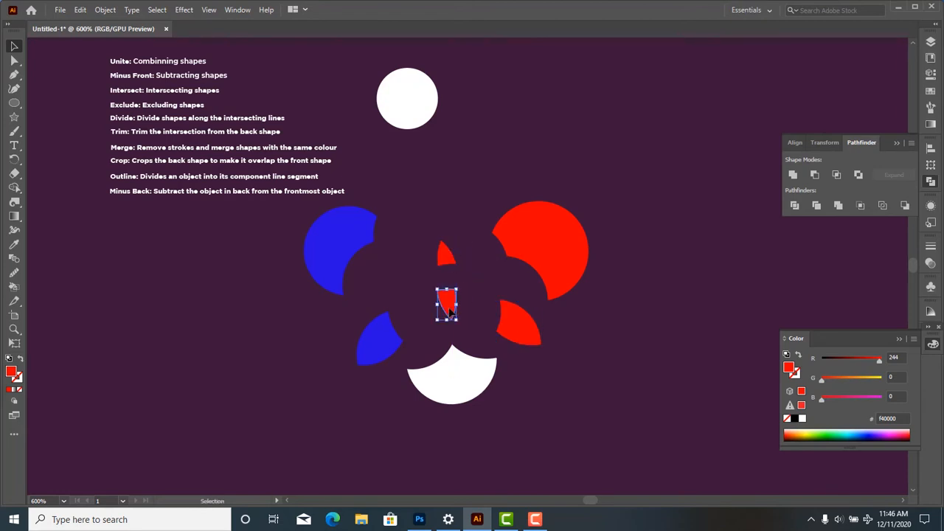
# Step: Undo the piece moves, the ungrouping, the Divide and the white circle's placement, keeping the red circle overlapping the blue one
pyautogui.click(511, 373)
pyautogui.hotkey('ctrl', 'z')
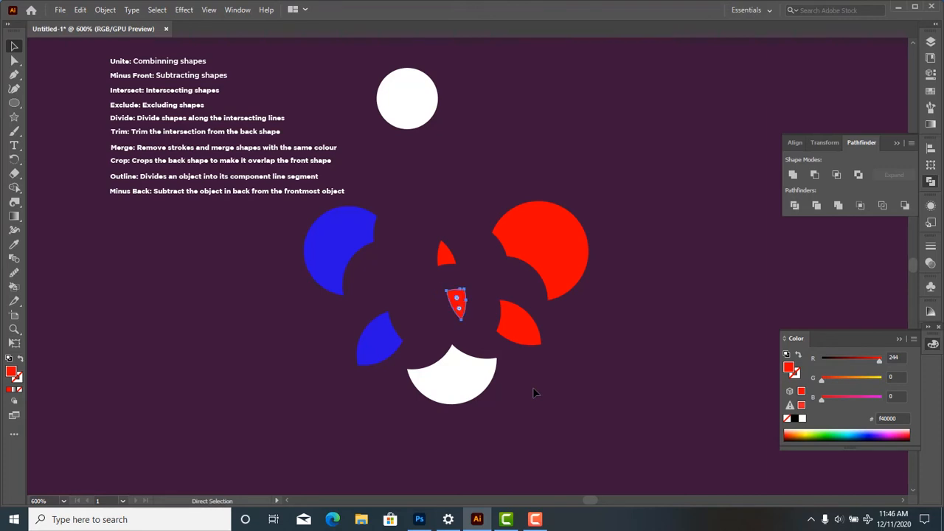
pyautogui.hotkey('ctrl', 'z')
pyautogui.hotkey('ctrl', 'z')
pyautogui.hotkey('ctrl', 'z')
pyautogui.hotkey('ctrl', 'z')
pyautogui.hotkey('ctrl', 'z')
pyautogui.hotkey('ctrl', 'z')
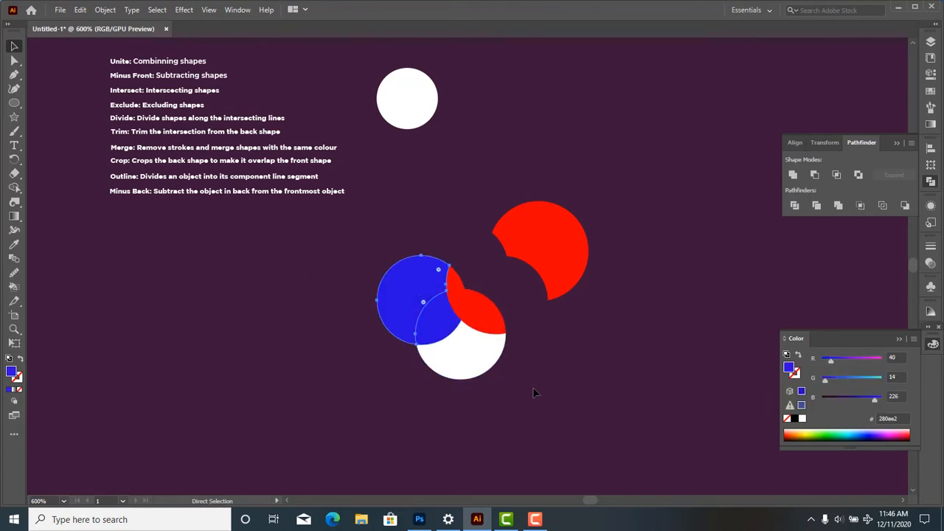
pyautogui.hotkey('ctrl', 'z')
pyautogui.hotkey('ctrl', 'z')
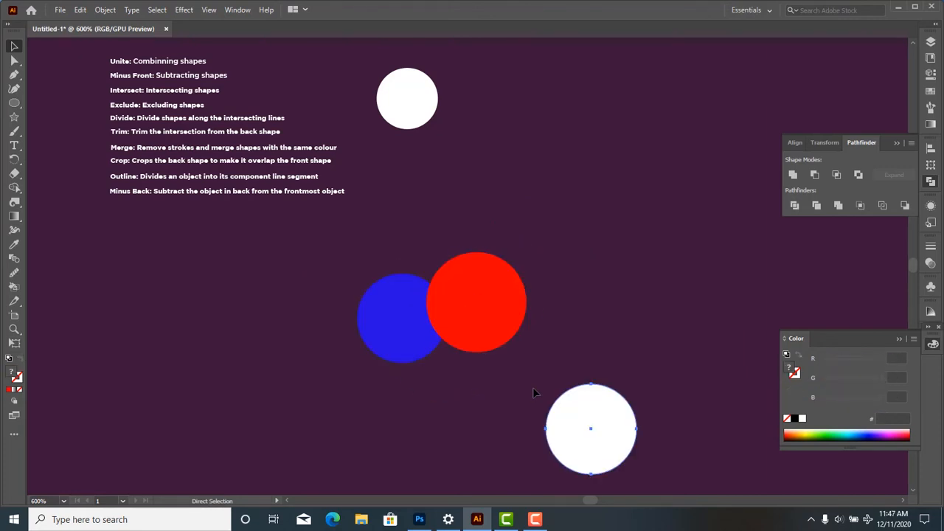
# Step: Move the red circle up and right, clear of the blue circle, and deselect it
pyautogui.press('v')
pyautogui.moveTo(493, 329); pyautogui.dragTo(515, 309)
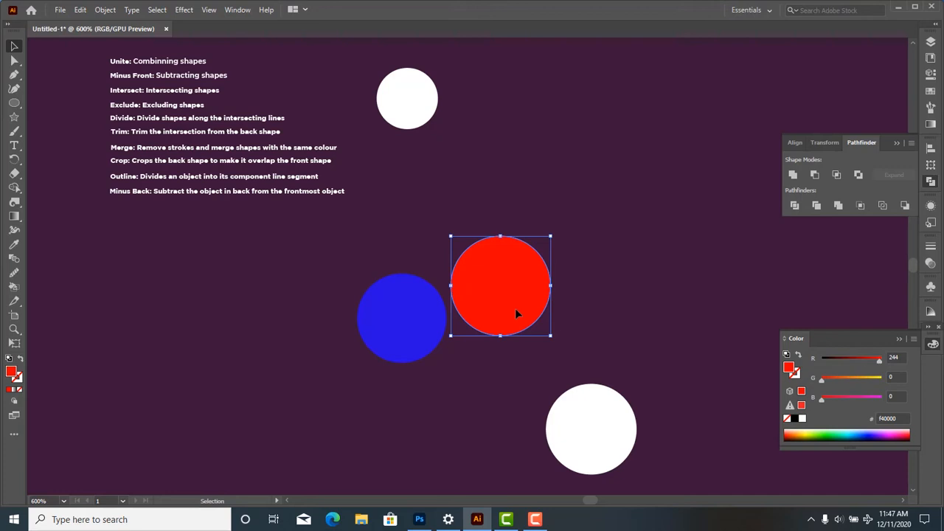
pyautogui.doubleClick(515, 308)
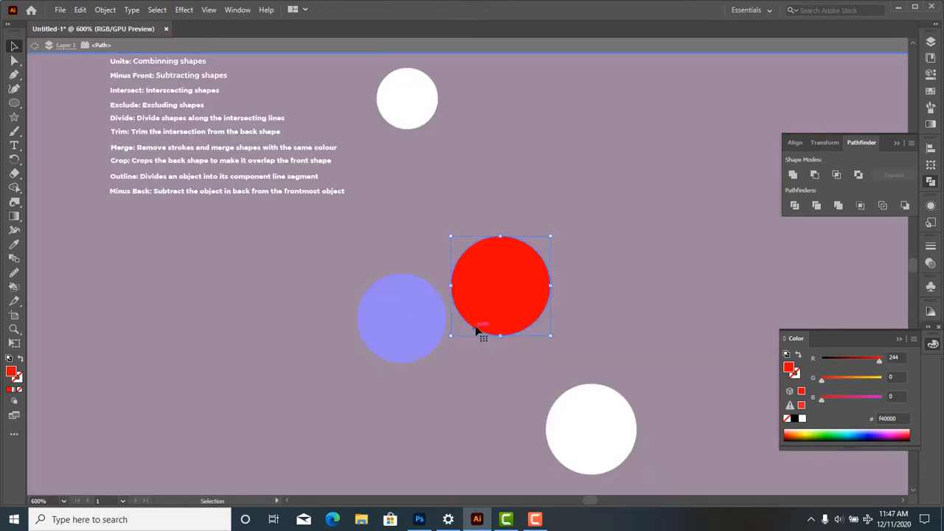
pyautogui.click(447, 374)
pyautogui.doubleClick(436, 391)
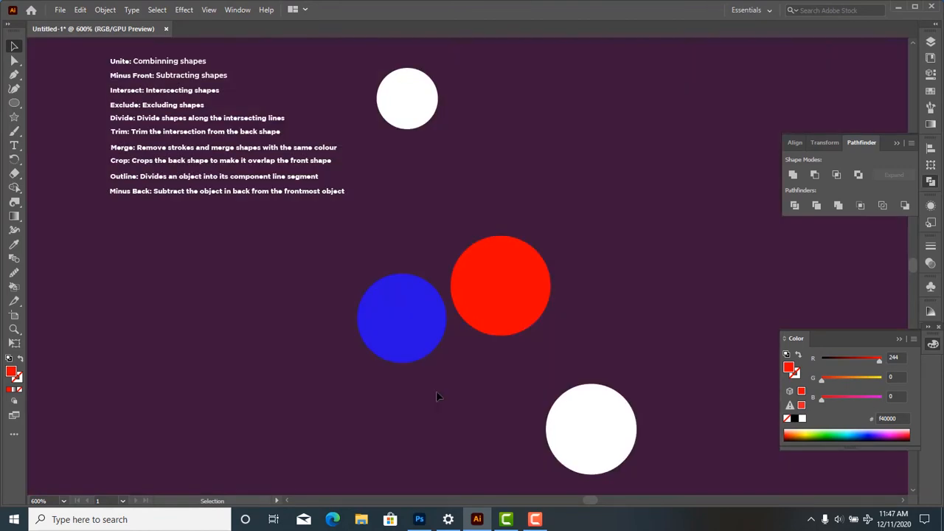
# Step: Place the red circle over the blue circle's right side, and apply Trim to the two circles
pyautogui.moveTo(487, 310); pyautogui.dragTo(450, 337)
pyautogui.moveTo(457, 404); pyautogui.dragTo(394, 273)
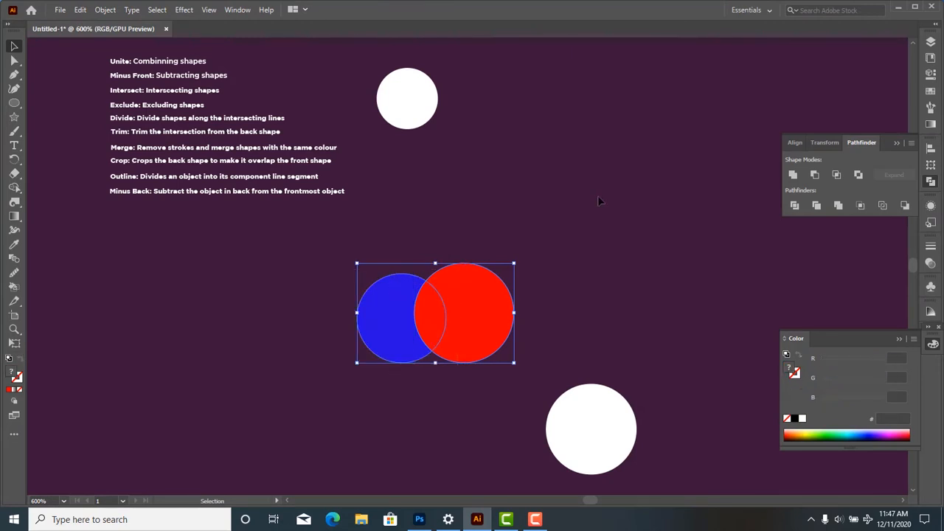
pyautogui.click(818, 205)
pyautogui.moveTo(595, 353); pyautogui.dragTo(508, 336)
pyautogui.click(465, 391)
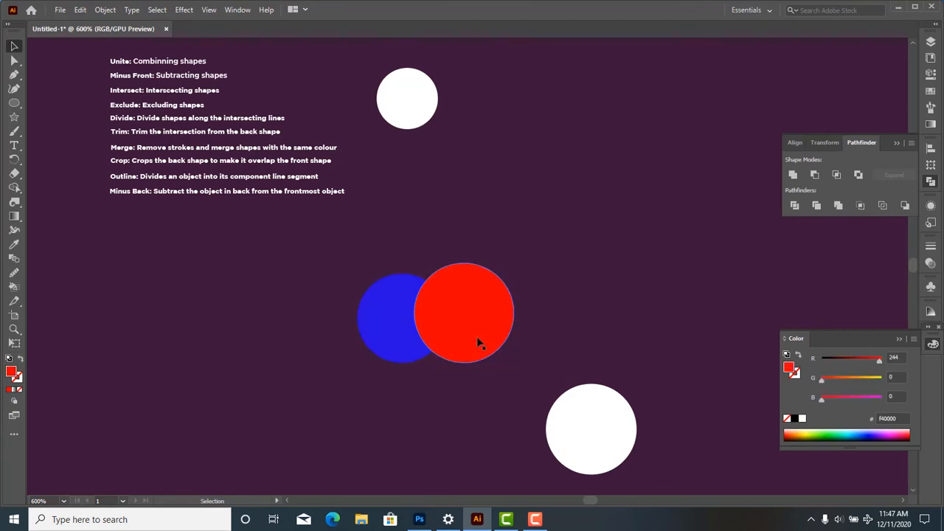
# Step: Ungroup the trimmed circles and move the red circle up and right, away from the blue crescent
pyautogui.click(477, 336)
pyautogui.rightClick(477, 336)
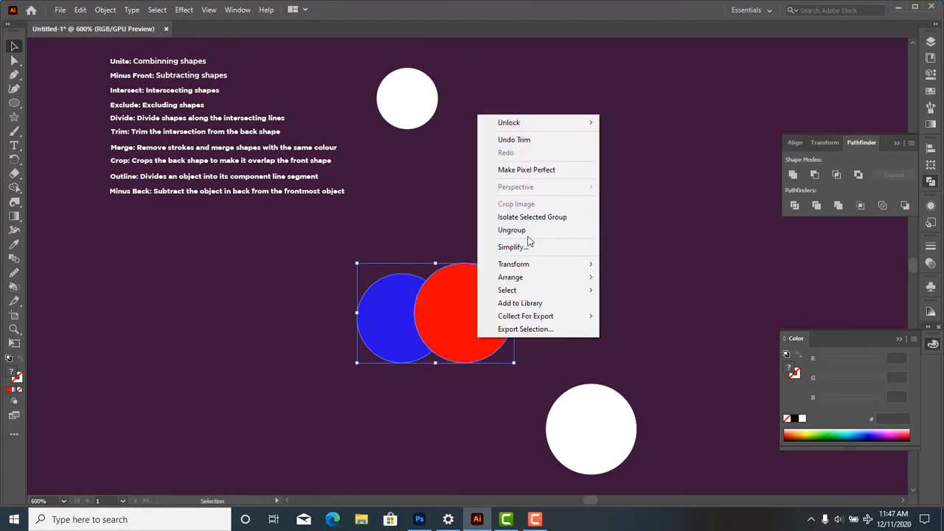
pyautogui.click(514, 229)
pyautogui.click(470, 341)
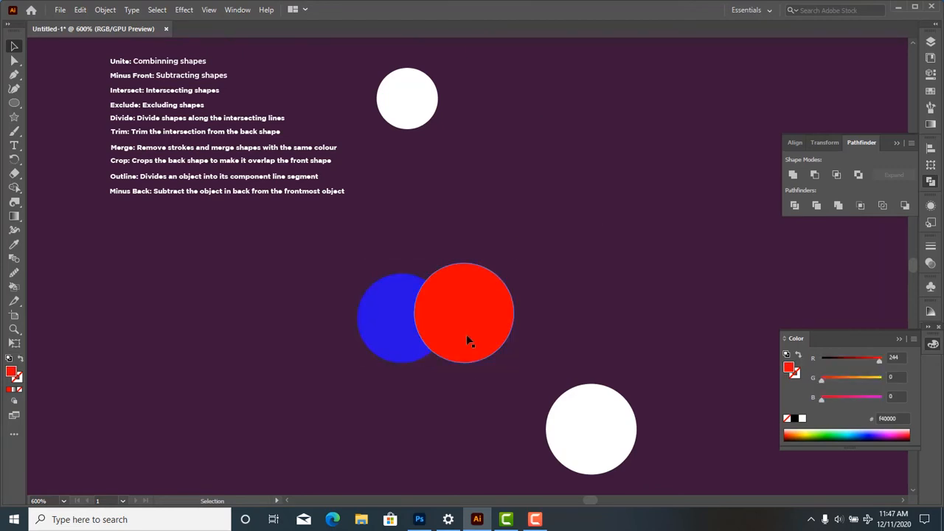
pyautogui.moveTo(466, 334); pyautogui.dragTo(566, 290)
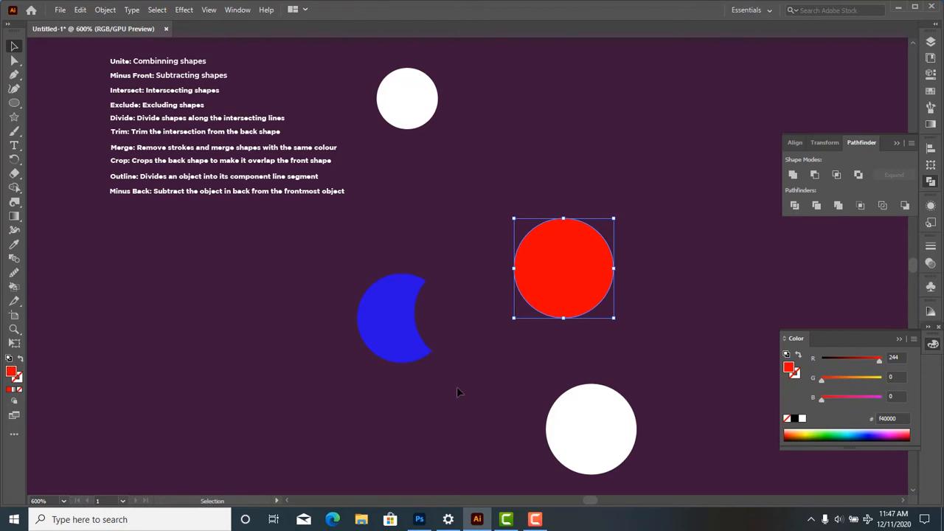
# Step: Fit the red circle back against the blue crescent, apply Trim to both again, and deselect them
pyautogui.moveTo(581, 273); pyautogui.dragTo(481, 317)
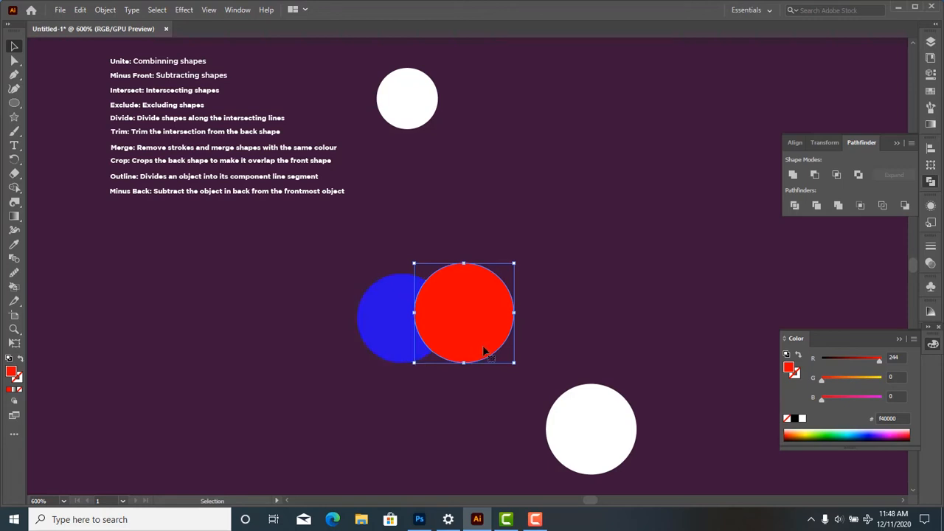
pyautogui.moveTo(493, 379); pyautogui.dragTo(322, 254)
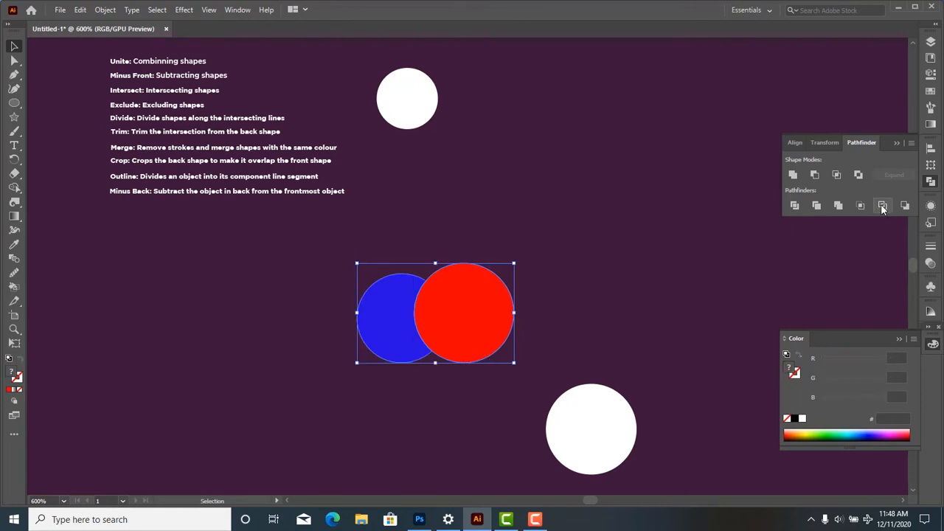
pyautogui.click(821, 210)
pyautogui.click(546, 309)
pyautogui.rightClick(438, 312)
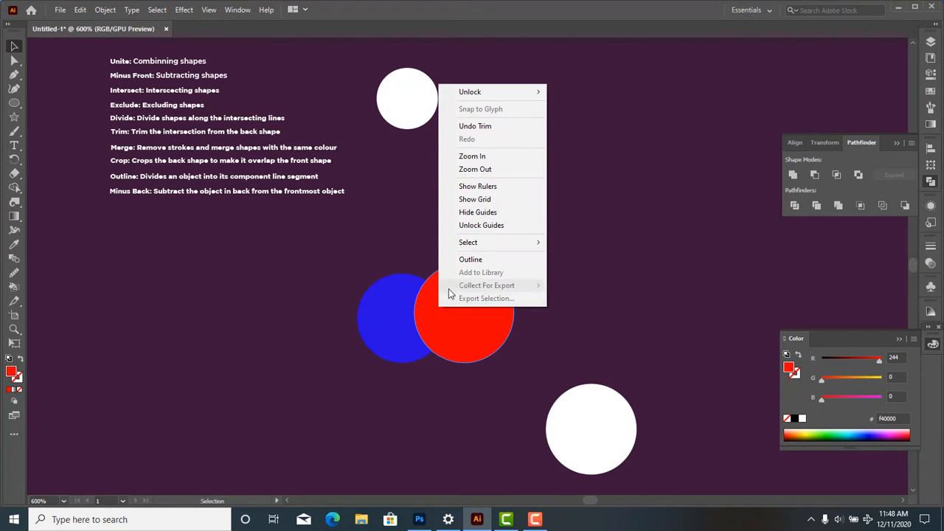
pyautogui.click(582, 267)
# Step: Move the trimmed group up and right, ungroup it, and shift the red circle away from the blue crescent
pyautogui.moveTo(476, 310); pyautogui.dragTo(565, 262)
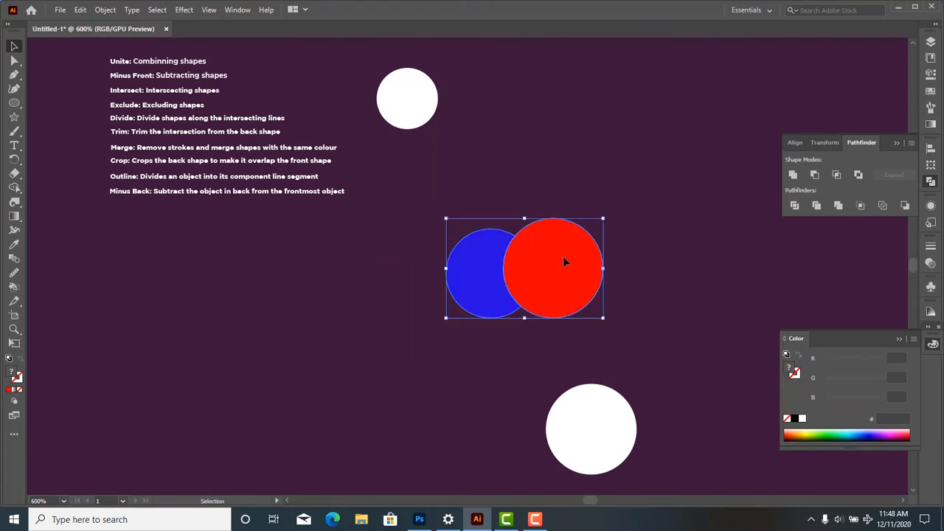
pyautogui.rightClick(562, 257)
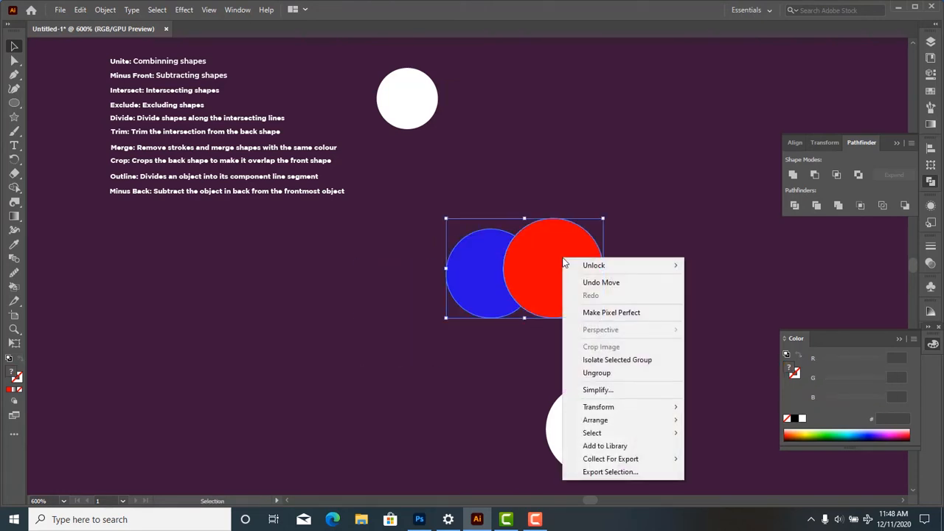
pyautogui.click(591, 374)
pyautogui.click(540, 357)
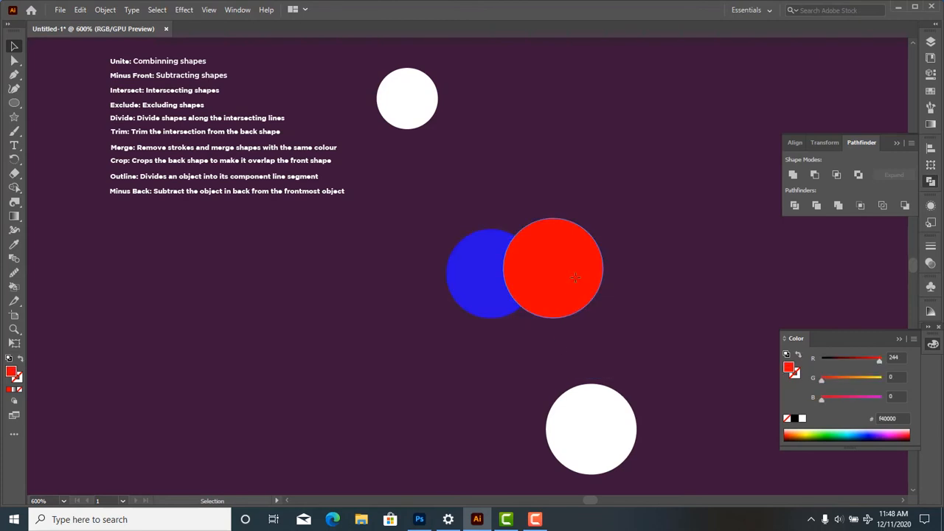
pyautogui.moveTo(574, 281); pyautogui.dragTo(612, 275)
# Step: Undo the moves, the ungroupings and both Trim operations, back to the whole overlapping circles
pyautogui.hotkey('ctrl', 'z')
pyautogui.hotkey('ctrl', 'z')
pyautogui.hotkey('ctrl', 'z')
pyautogui.hotkey('ctrl', 'z')
pyautogui.hotkey('ctrl', 'z')
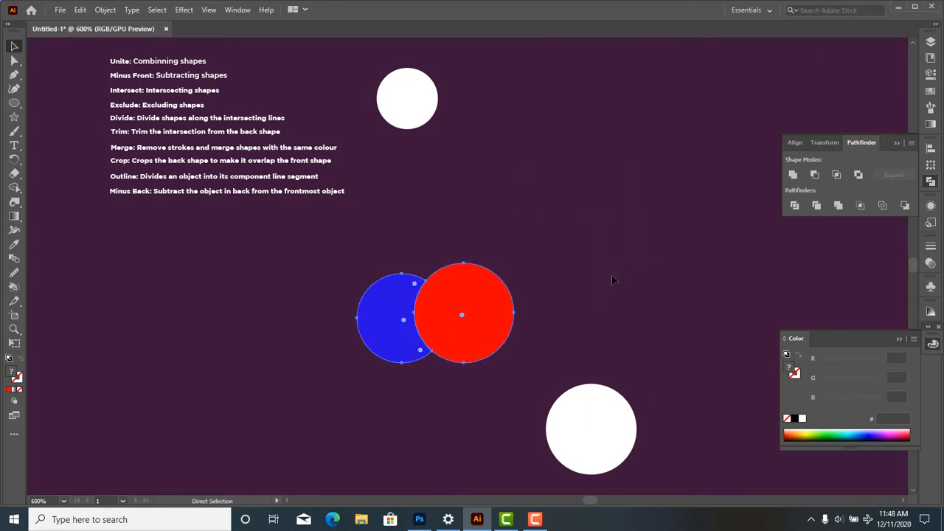
pyautogui.hotkey('ctrl', 'z')
pyautogui.hotkey('ctrl', 'z')
pyautogui.hotkey('ctrl', 'z')
# Step: Move the red circle below the blue circle so that it slightly overlaps the blue circle's lower right edge
pyautogui.click(512, 329)
pyautogui.moveTo(506, 326); pyautogui.dragTo(559, 316)
pyautogui.moveTo(558, 318); pyautogui.dragTo(460, 447)
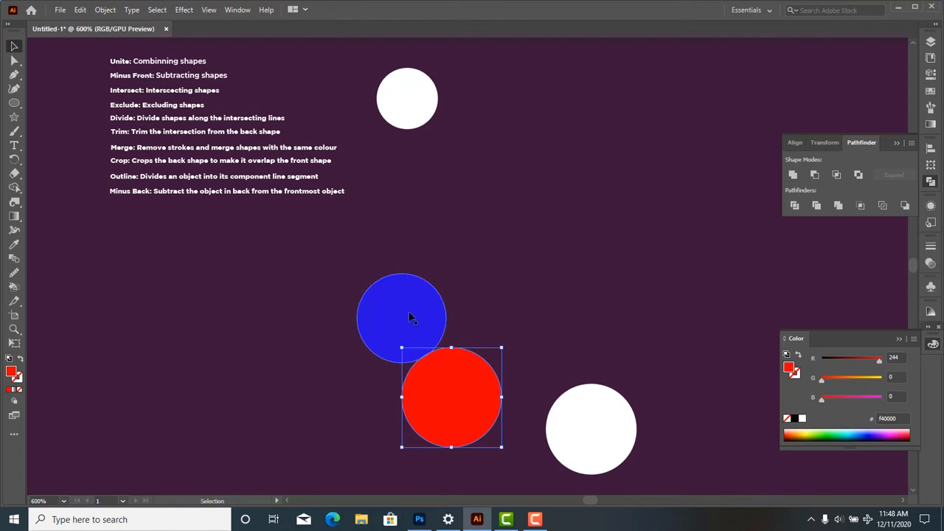
# Step: Move the blue circle down and left, move the red circle up clear of it, and give the red circle a white 1 pt stroke
pyautogui.moveTo(379, 333); pyautogui.dragTo(250, 402)
pyautogui.moveTo(427, 414); pyautogui.dragTo(421, 295)
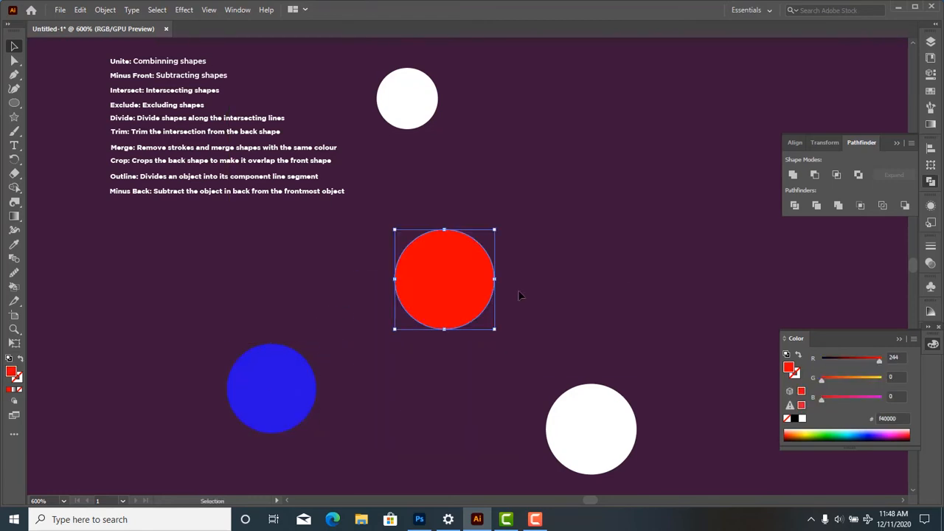
pyautogui.click(931, 73)
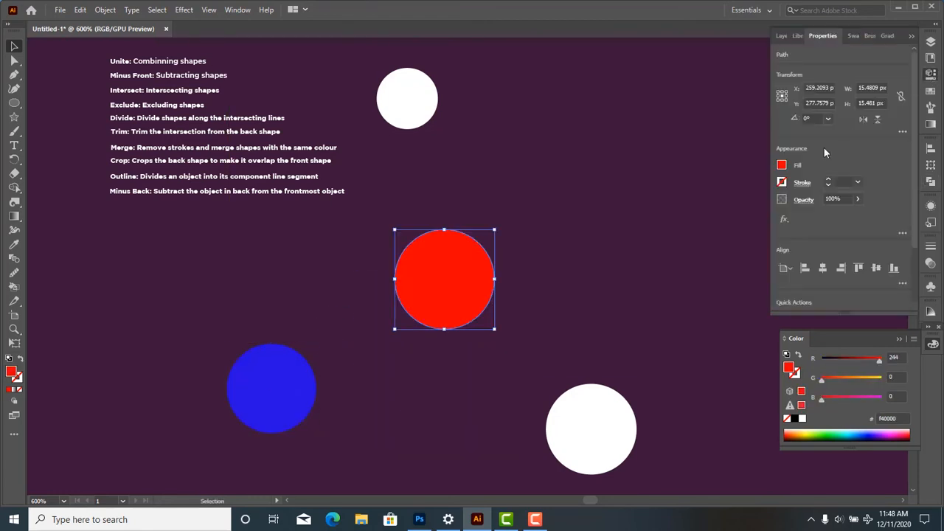
pyautogui.click(783, 182)
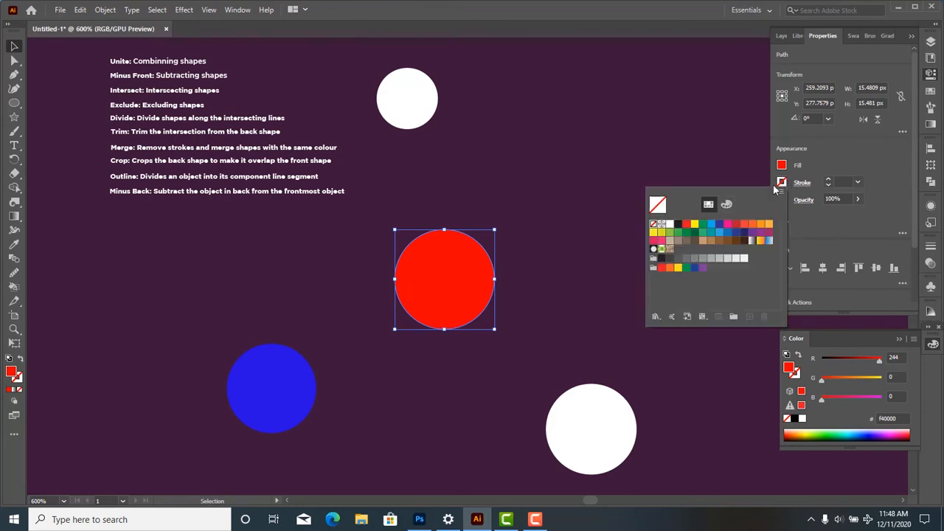
pyautogui.click(670, 225)
pyautogui.click(582, 174)
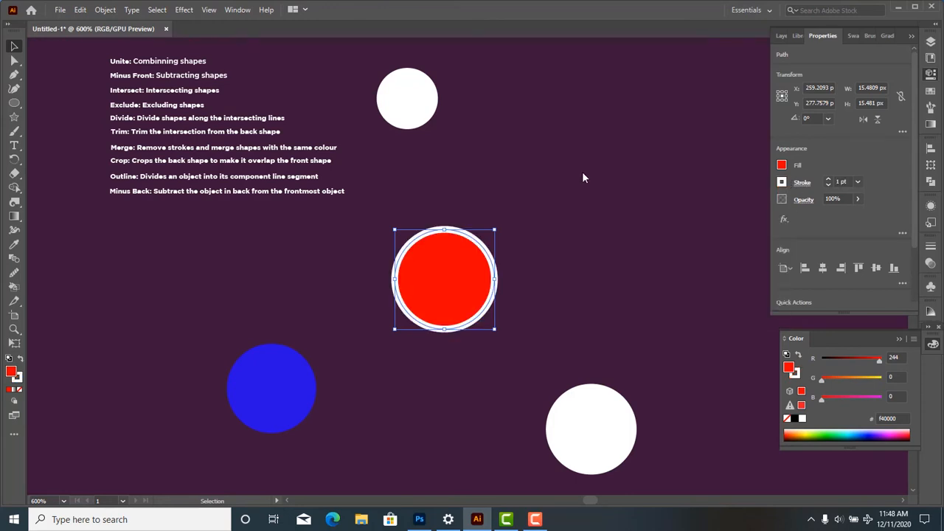
# Step: Apply the Merge pathfinder to the white-stroked red circle to strip its stroke
pyautogui.click(582, 174)
pyautogui.click(462, 293)
pyautogui.click(931, 181)
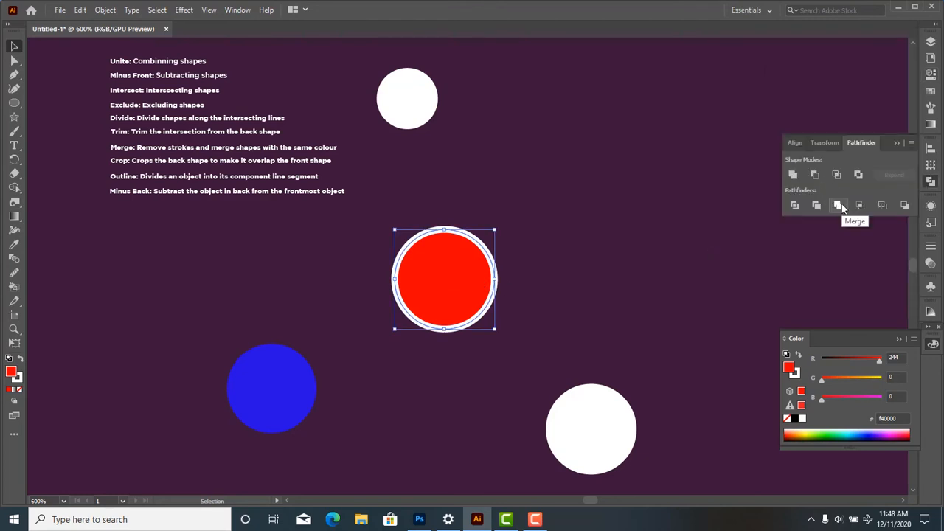
pyautogui.click(840, 205)
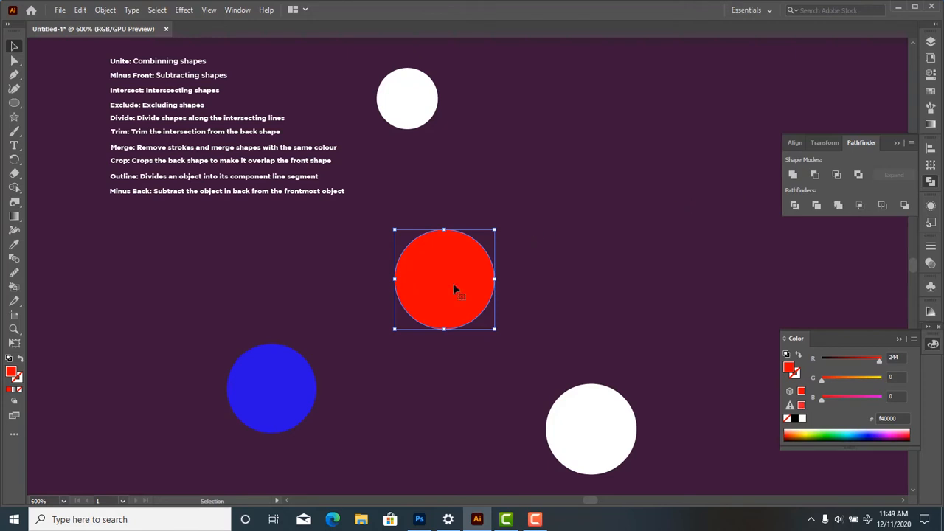
# Step: Move the red circle against the blue circle's right edge and bring the two white circles together, with the large one overlapping the small one's right side
pyautogui.moveTo(445, 294); pyautogui.dragTo(358, 419)
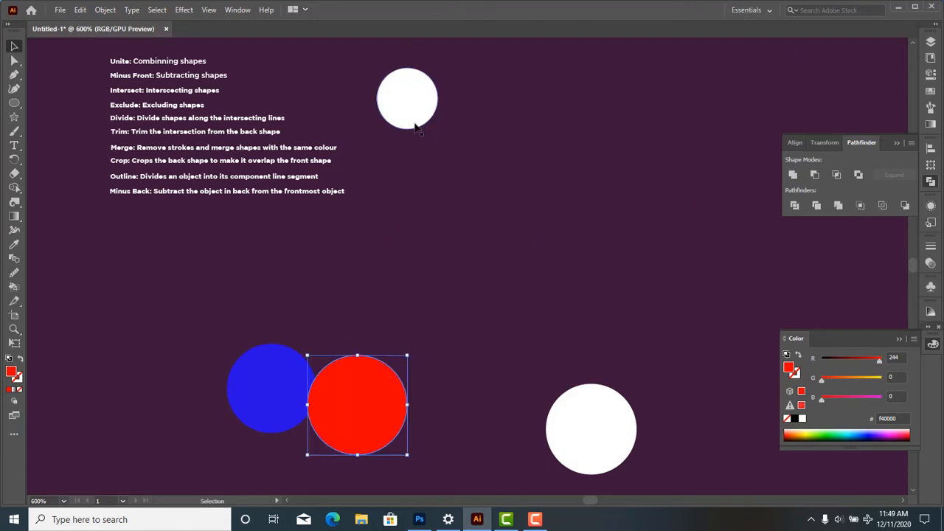
pyautogui.moveTo(415, 114); pyautogui.dragTo(426, 285)
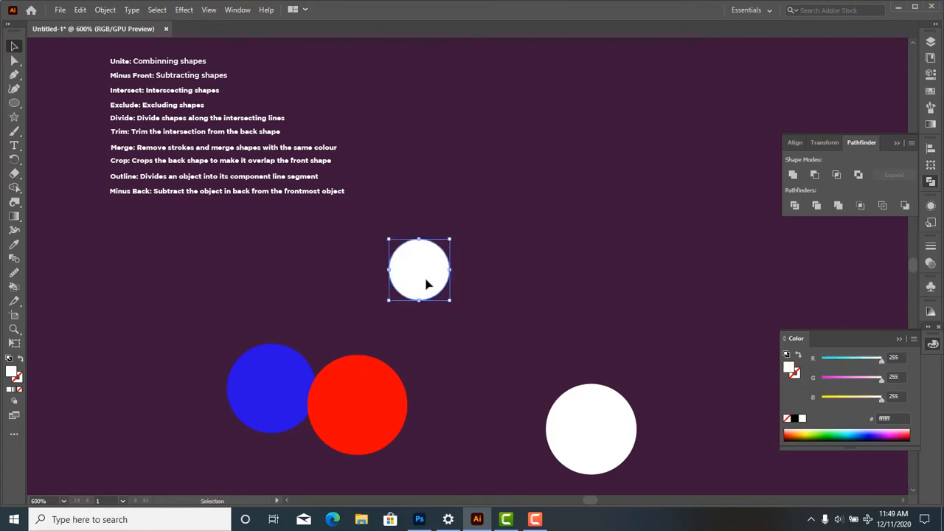
pyautogui.moveTo(573, 446); pyautogui.dragTo(452, 293)
pyautogui.doubleClick(452, 294)
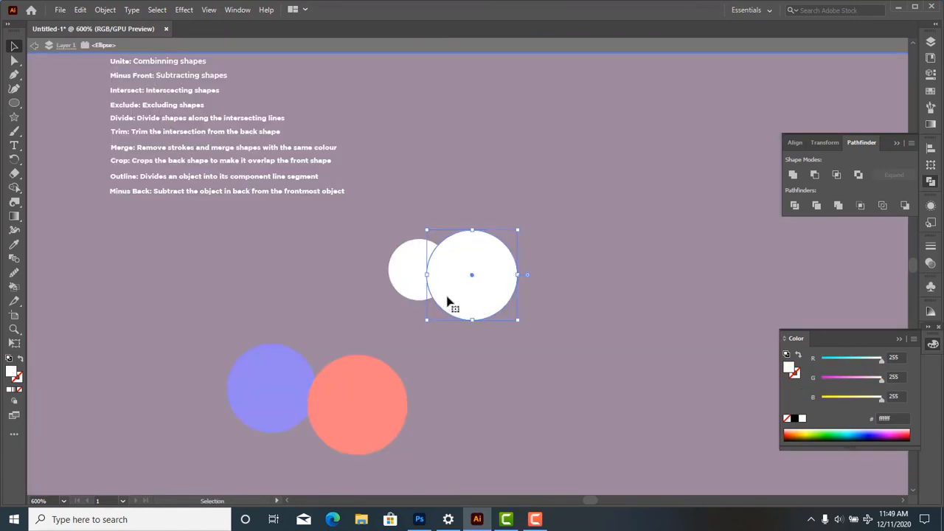
pyautogui.doubleClick(527, 359)
# Step: Merge the two overlapping white circles into a single shape and deselect it
pyautogui.moveTo(527, 358); pyautogui.dragTo(418, 249)
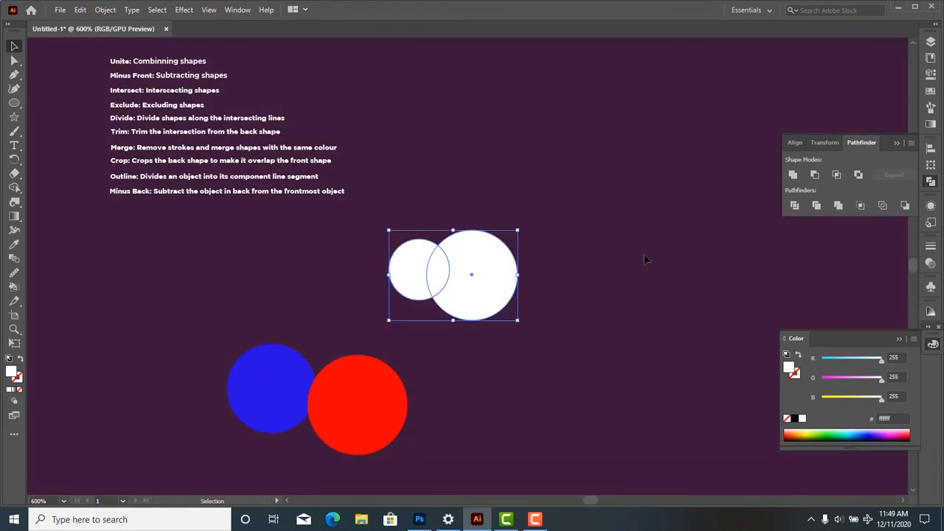
pyautogui.click(841, 206)
pyautogui.click(571, 255)
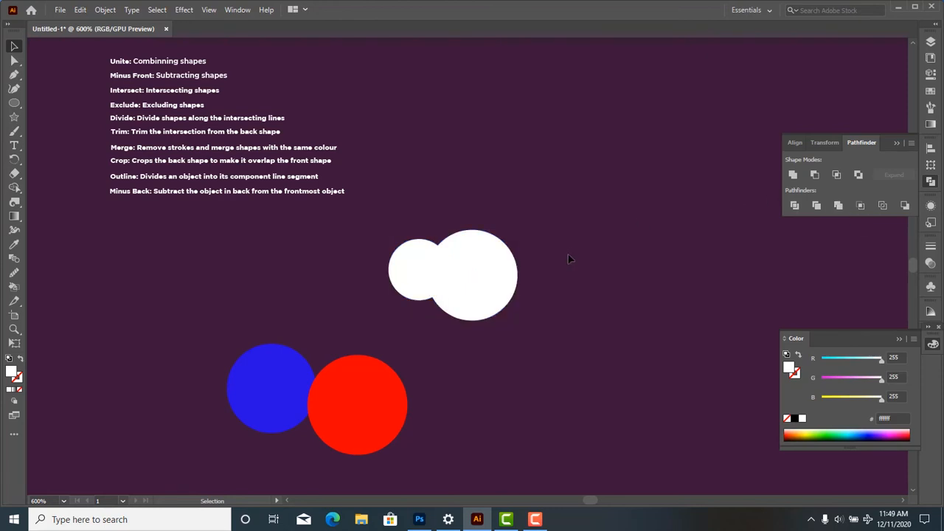
# Step: Move the merged white shape slightly and rotate it upright so that the smaller lobe is on top
pyautogui.moveTo(468, 288); pyautogui.dragTo(478, 267)
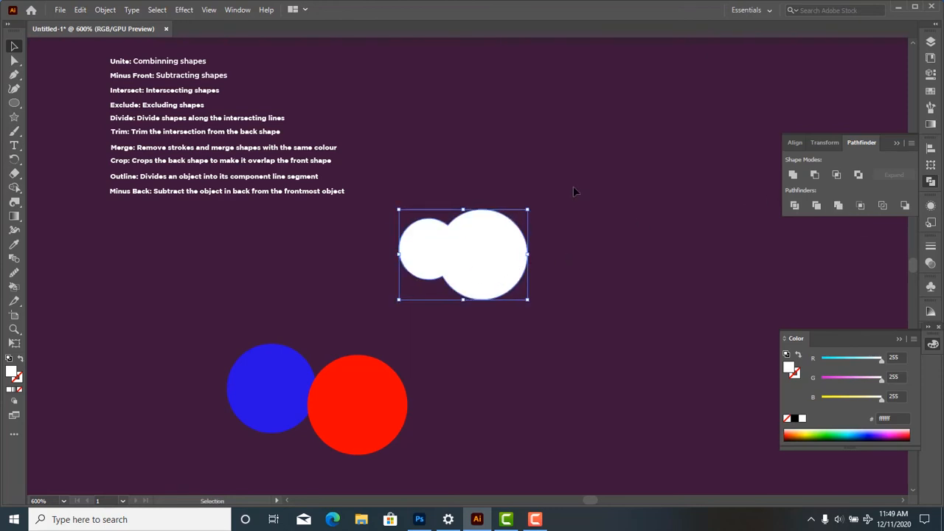
pyautogui.moveTo(539, 205); pyautogui.dragTo(529, 321)
pyautogui.click(529, 323)
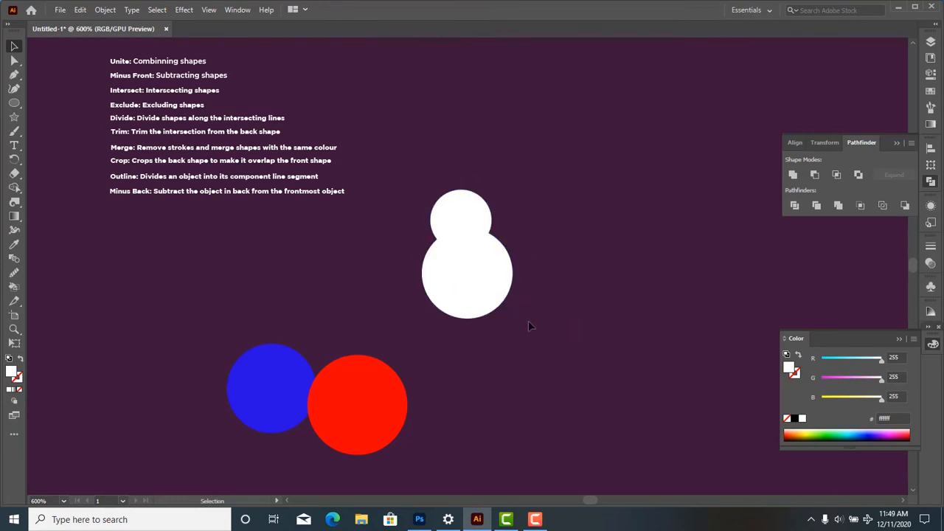
# Step: Undo the rotation, the move and the Merge of the white shape, back to two overlapping circles, and deselect them
pyautogui.hotkey('ctrl', 'z')
pyautogui.hotkey('ctrl', 'z')
pyautogui.hotkey('ctrl', 'z')
pyautogui.hotkey('ctrl', 'z')
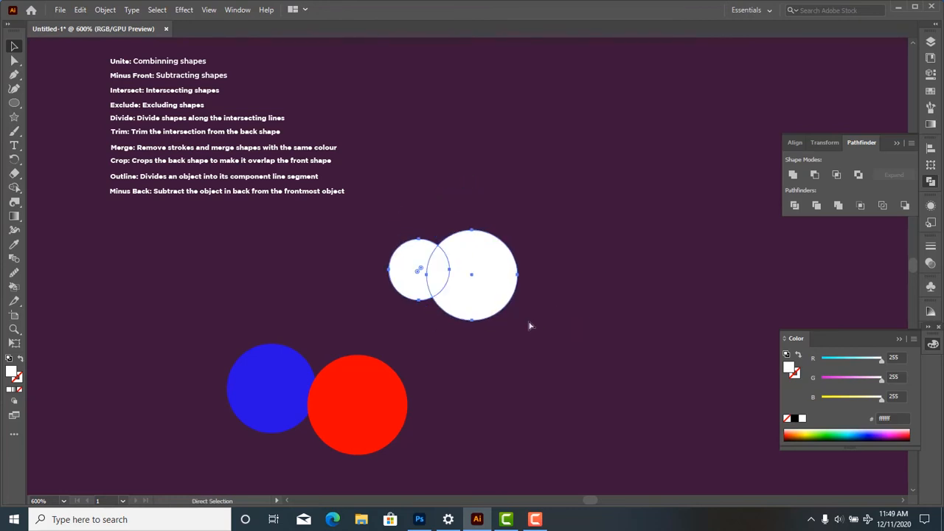
pyautogui.press('v')
pyautogui.click(527, 322)
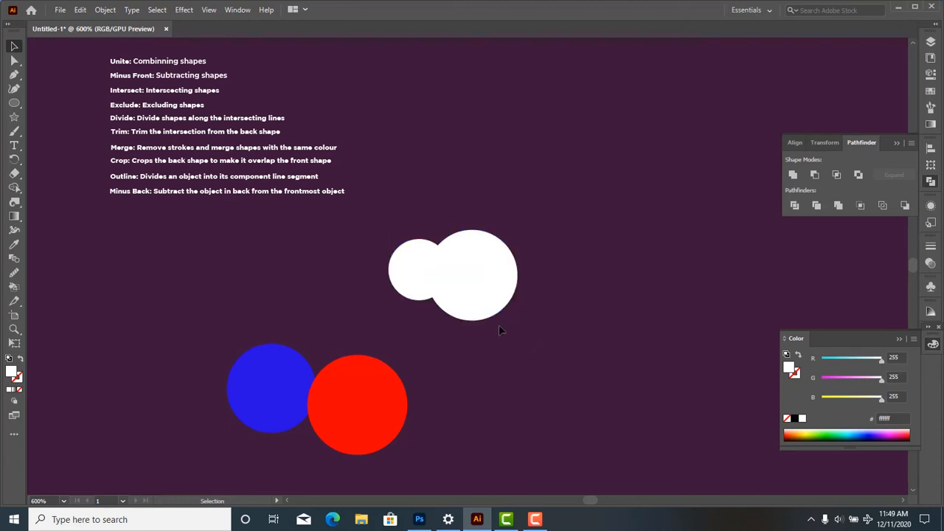
# Step: Move the large white circle above the small white circle, and the red circle below the small white circle
pyautogui.moveTo(487, 308); pyautogui.dragTo(455, 138)
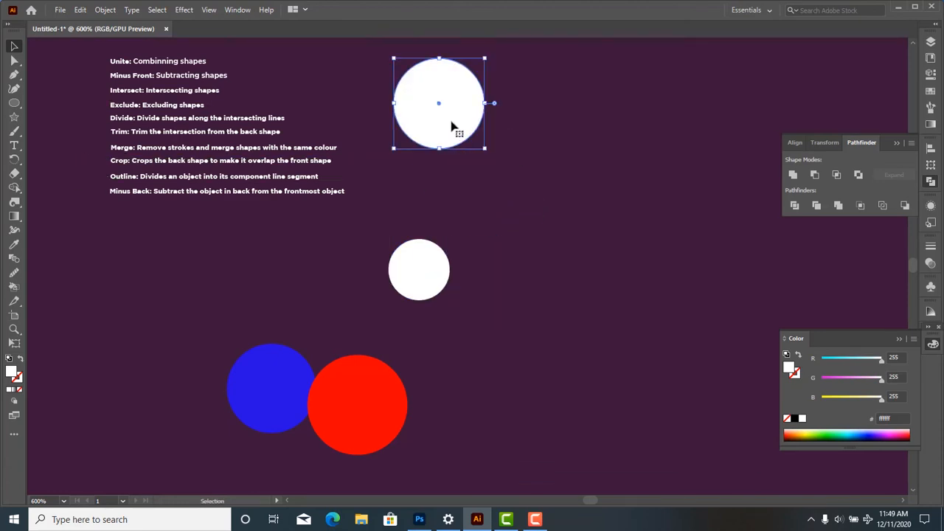
pyautogui.moveTo(452, 127); pyautogui.dragTo(463, 185)
pyautogui.moveTo(412, 392); pyautogui.dragTo(504, 360)
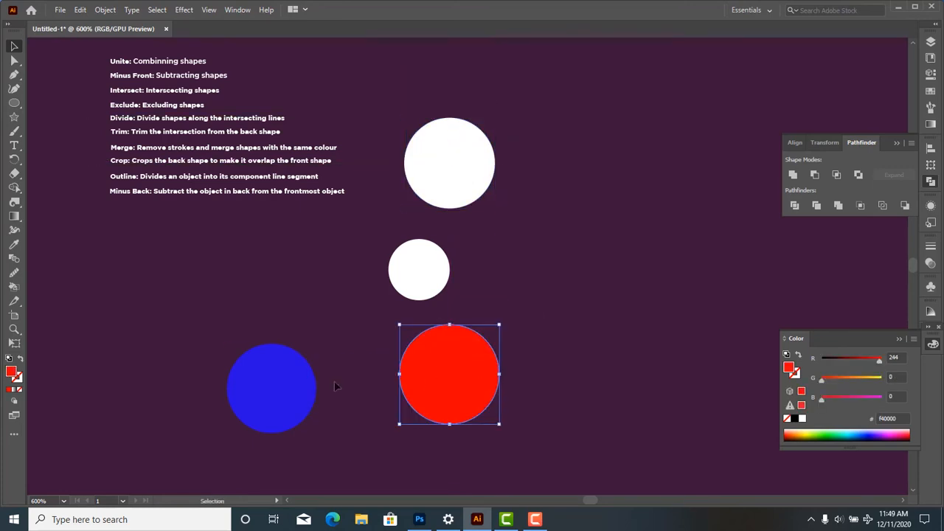
# Step: Move the blue circle so that the red circle covers its right part, apply Merge to both, and deselect them
pyautogui.moveTo(287, 394); pyautogui.dragTo(407, 385)
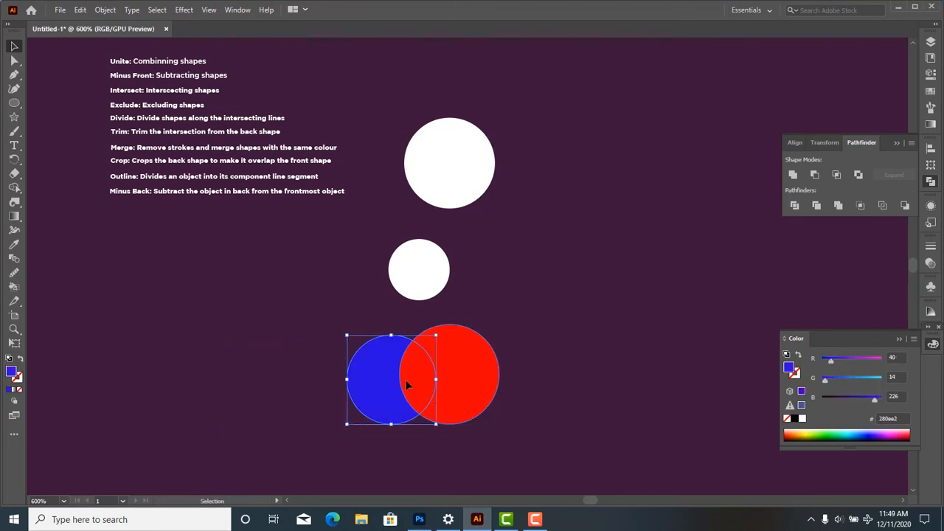
pyautogui.click(570, 446)
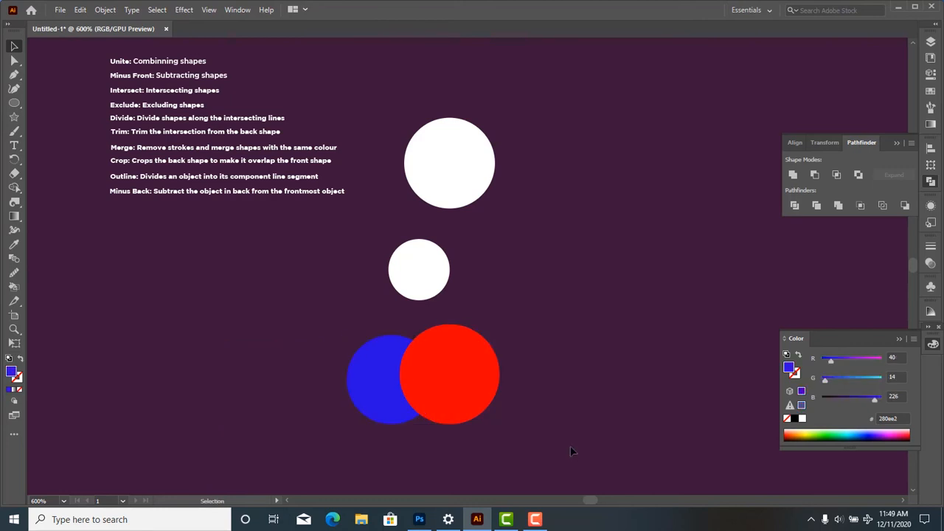
pyautogui.moveTo(510, 433); pyautogui.dragTo(375, 377)
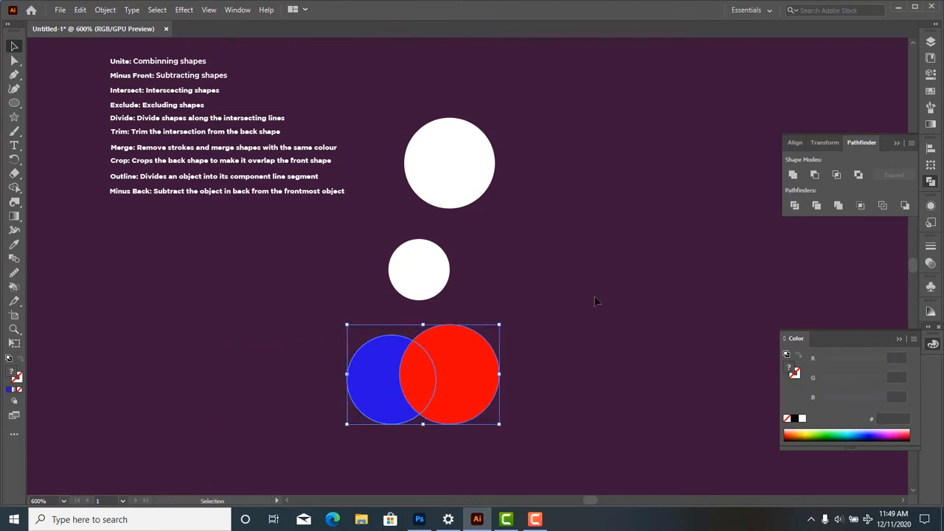
pyautogui.click(838, 205)
pyautogui.click(641, 312)
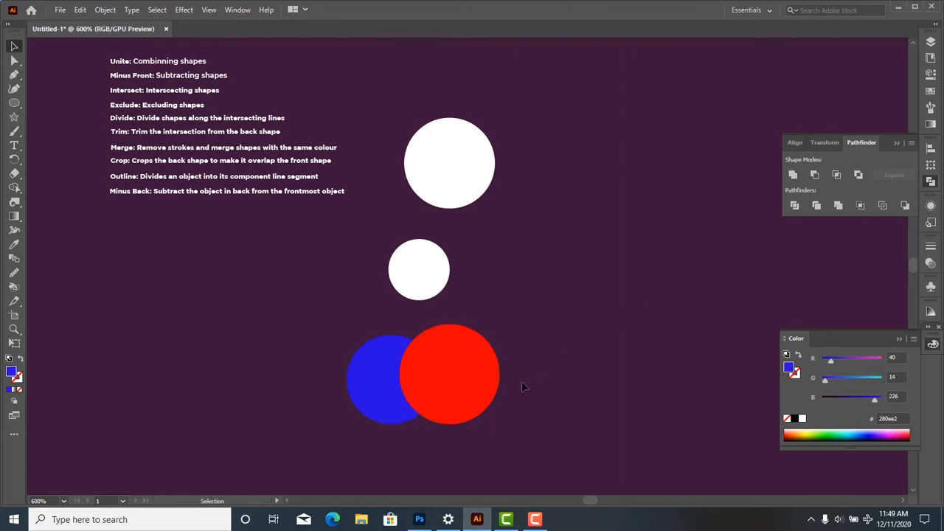
# Step: Ungroup the merged red and blue shapes, and shift the red circle away from the blue crescent and back against it
pyautogui.click(470, 398)
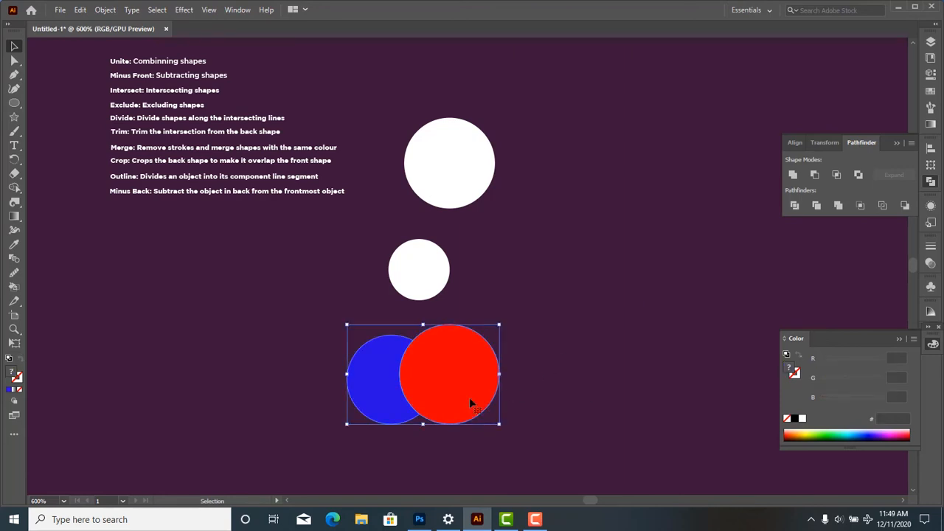
pyautogui.rightClick(470, 398)
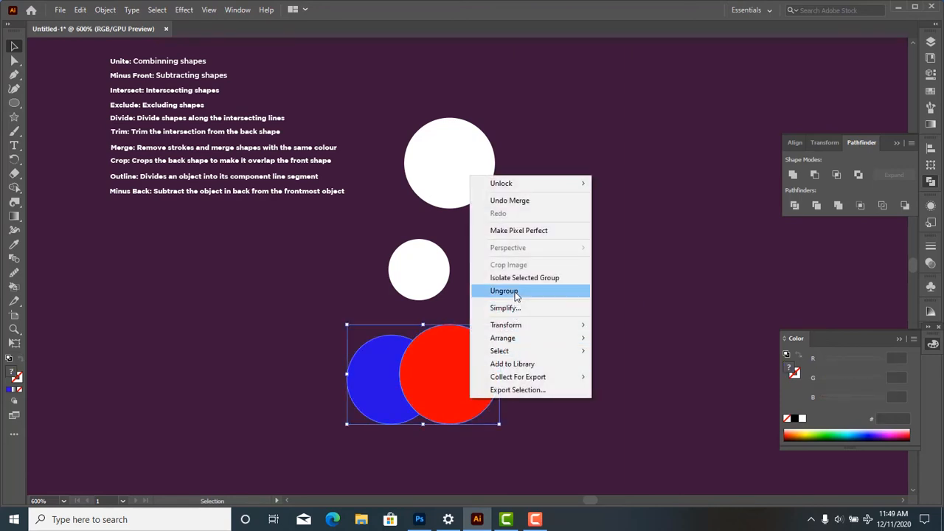
pyautogui.click(514, 291)
pyautogui.click(456, 380)
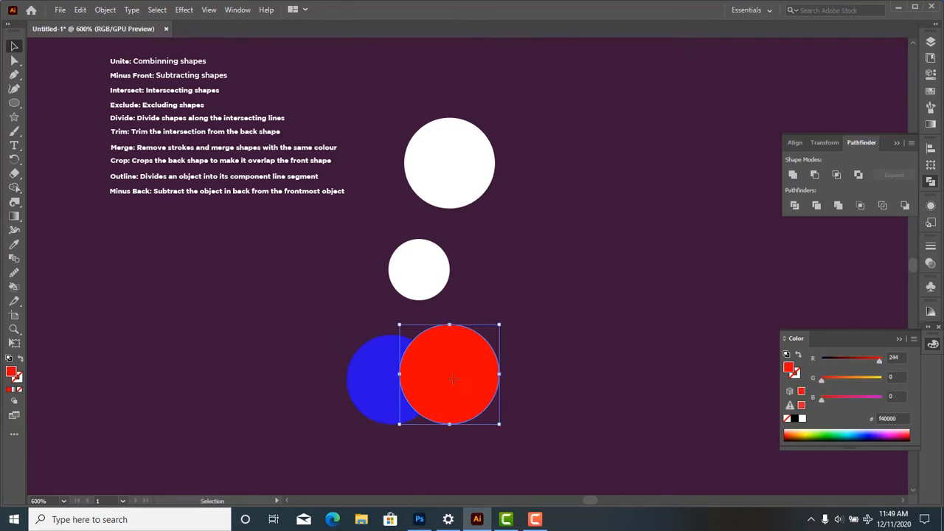
pyautogui.moveTo(453, 380); pyautogui.dragTo(553, 312)
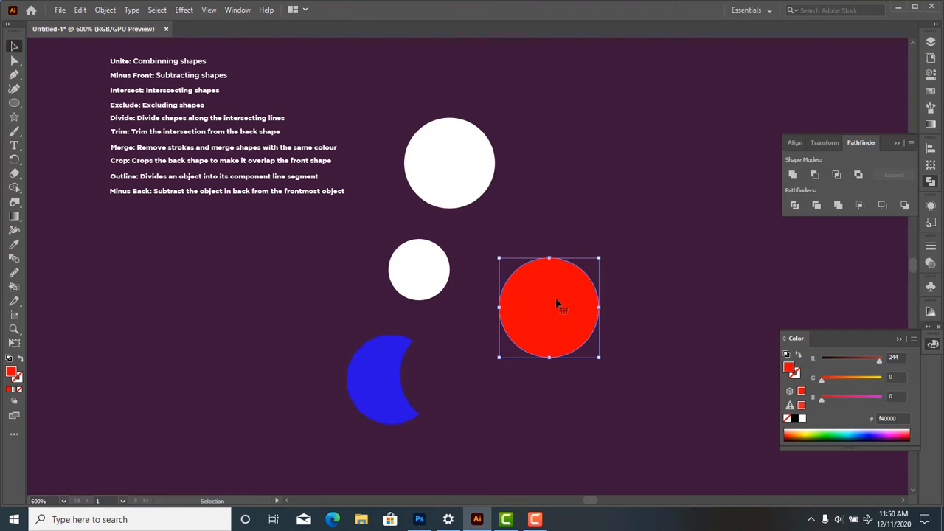
pyautogui.moveTo(557, 300); pyautogui.dragTo(445, 412)
pyautogui.click(441, 411)
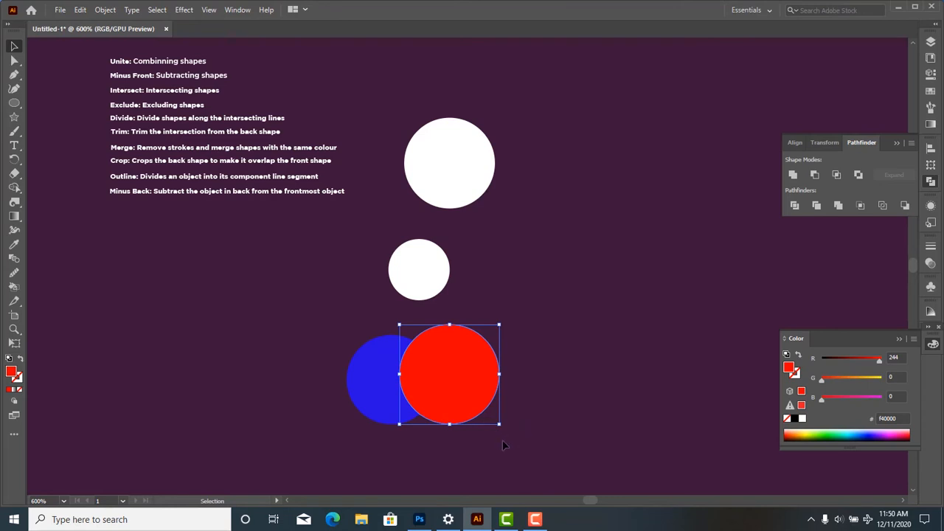
# Step: Undo the moves, the ungrouping and the Merge, back to the separate whole blue and red circles, and deselect
pyautogui.hotkey('ctrl', 'z')
pyautogui.hotkey('ctrl', 'z')
pyautogui.hotkey('ctrl', 'z')
pyautogui.hotkey('ctrl', 'z')
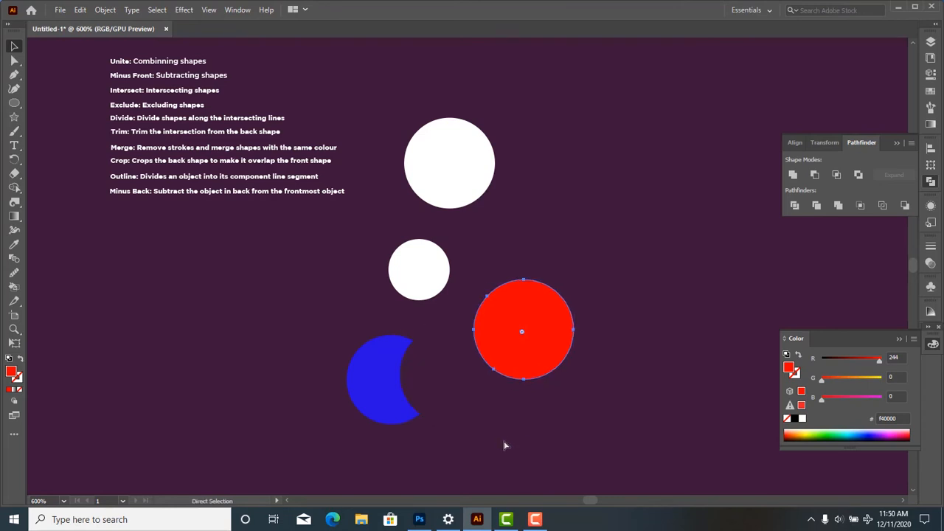
pyautogui.hotkey('ctrl', 'z')
pyautogui.hotkey('ctrl', 'z')
pyautogui.press('v')
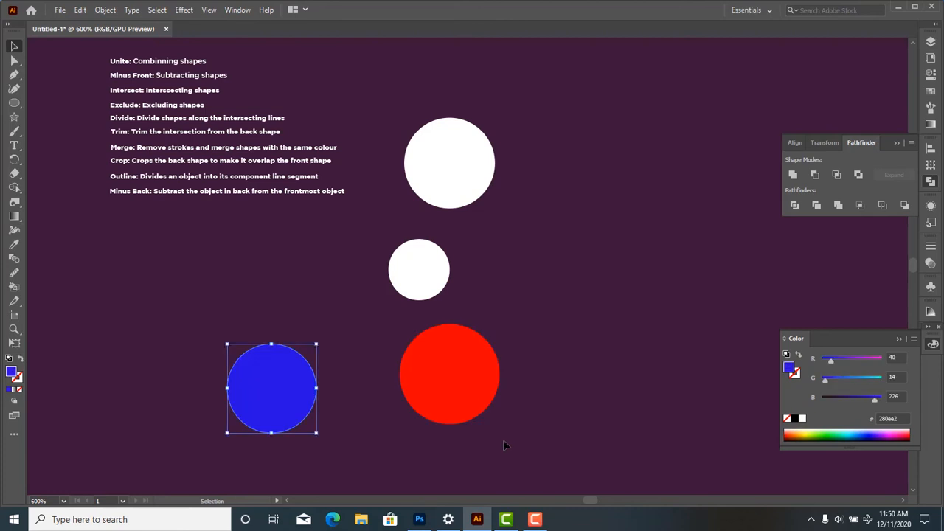
pyautogui.click(503, 441)
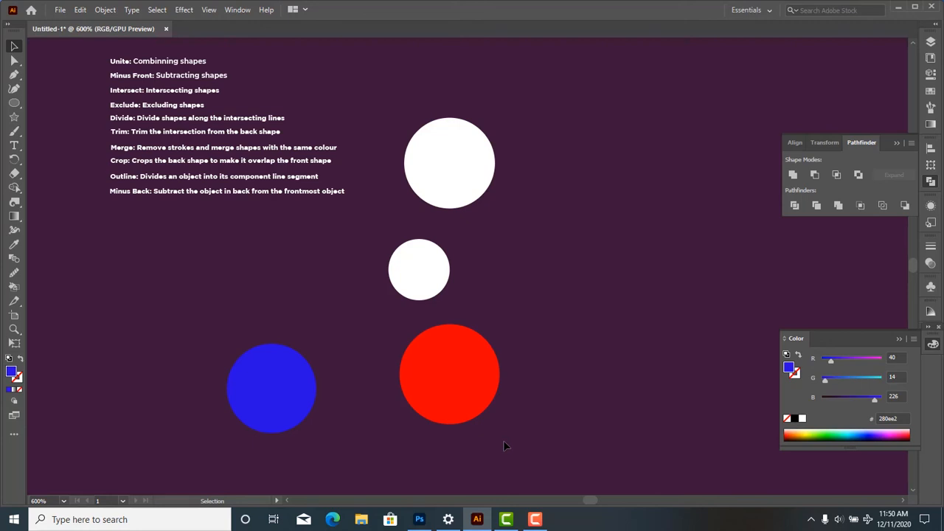
# Step: Move the red circle left over the blue circle's right edge and apply the Crop pathfinder to both circles
pyautogui.moveTo(455, 400); pyautogui.dragTo(343, 402)
pyautogui.click(410, 465)
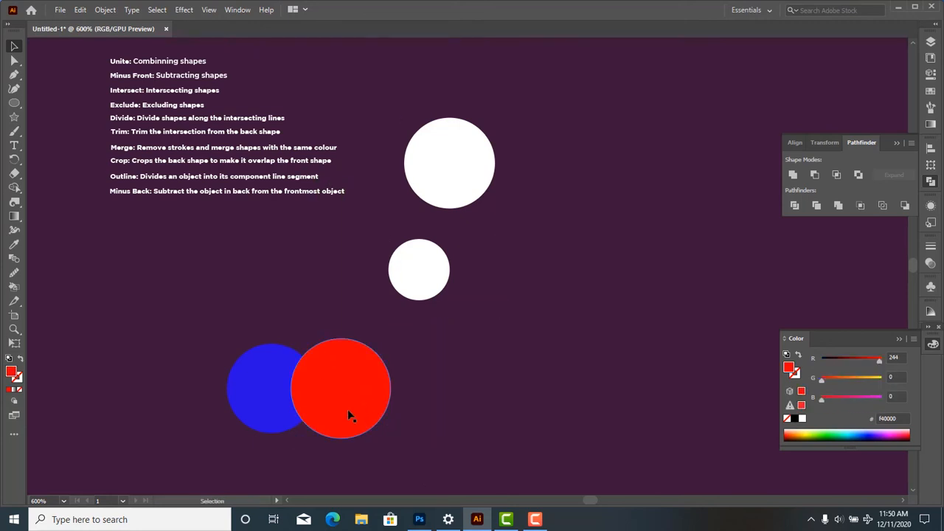
pyautogui.moveTo(408, 461); pyautogui.dragTo(241, 364)
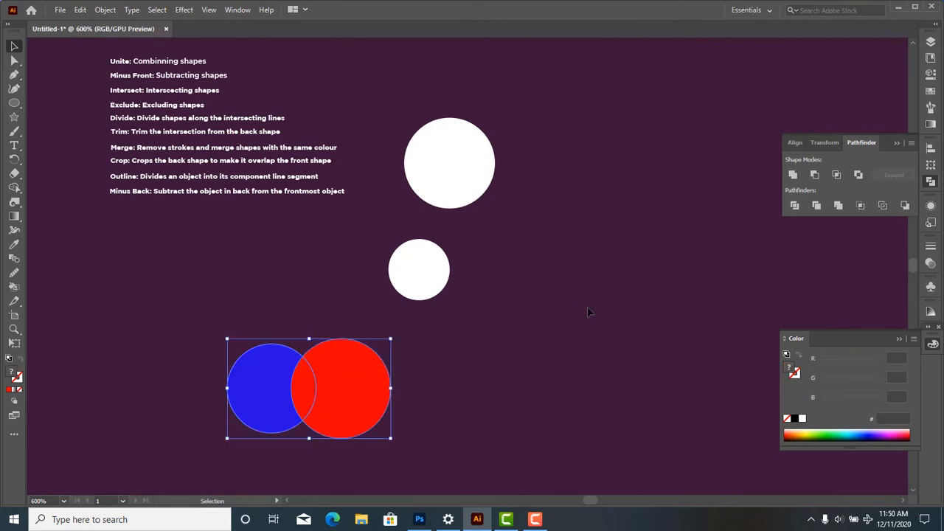
pyautogui.click(861, 206)
pyautogui.click(318, 358)
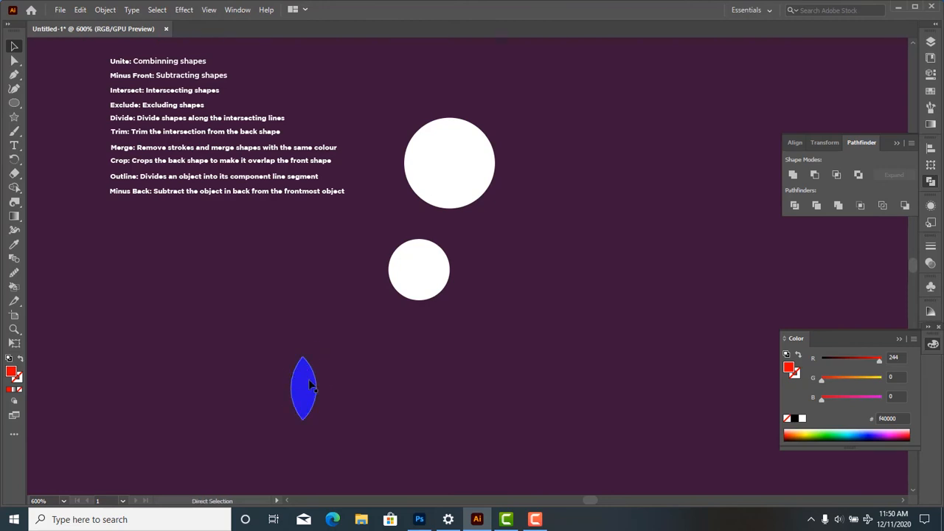
# Step: Undo the Crop and select the overlapping blue and red circles again
pyautogui.hotkey('ctrl', 'z')
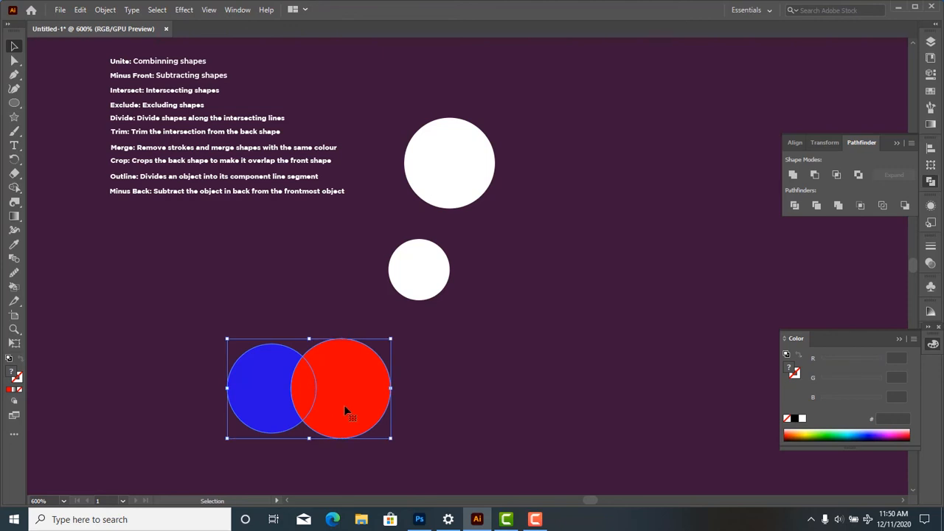
pyautogui.click(440, 436)
pyautogui.press('v')
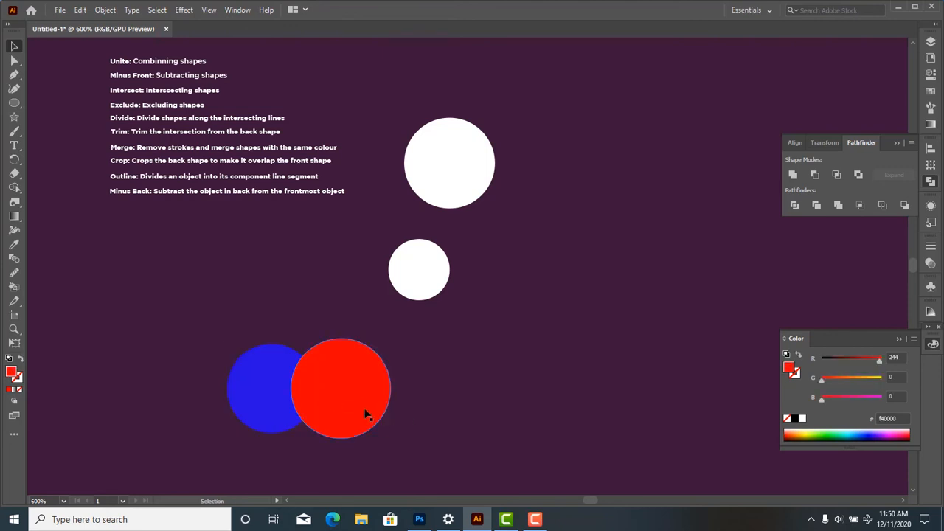
pyautogui.moveTo(230, 366); pyautogui.dragTo(460, 334)
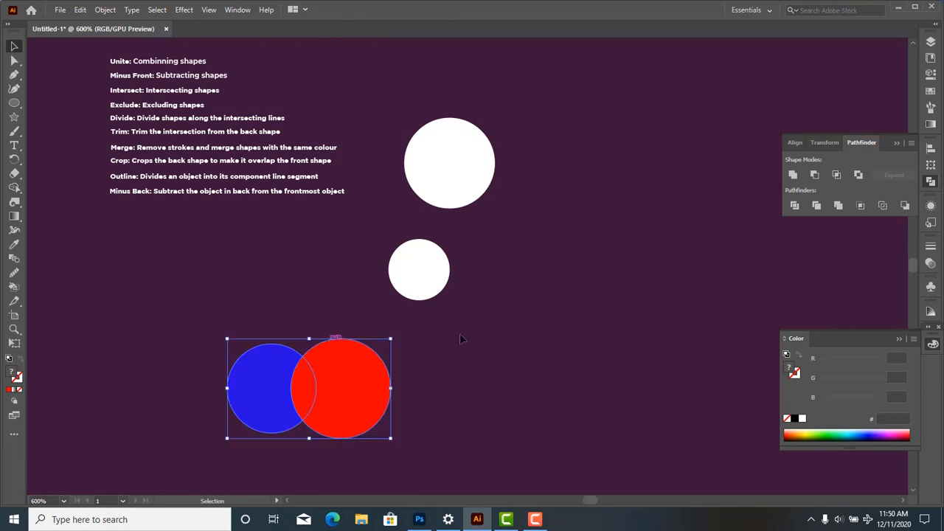
# Step: Apply the Intersect shape mode to the blue and red circles, undo it, and do the same with the Crop pathfinder for comparison
pyautogui.click(838, 174)
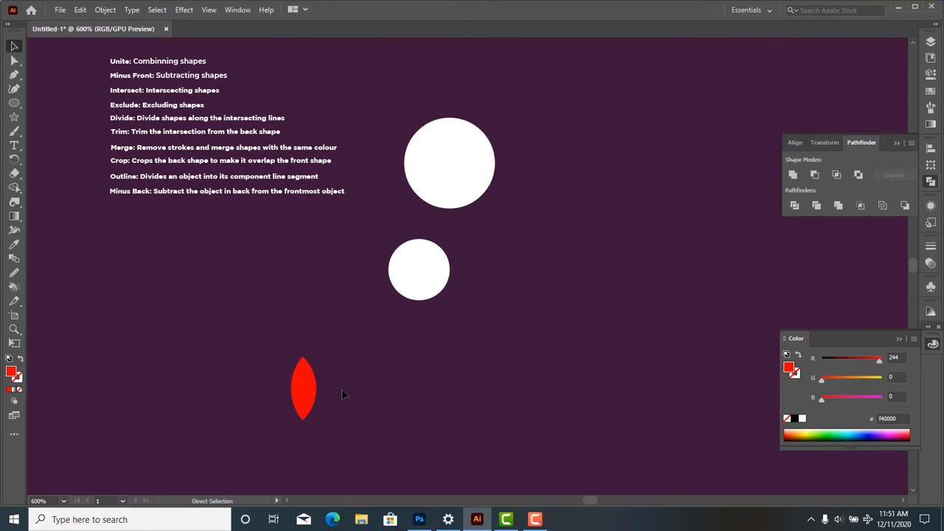
pyautogui.hotkey('ctrl', 'z')
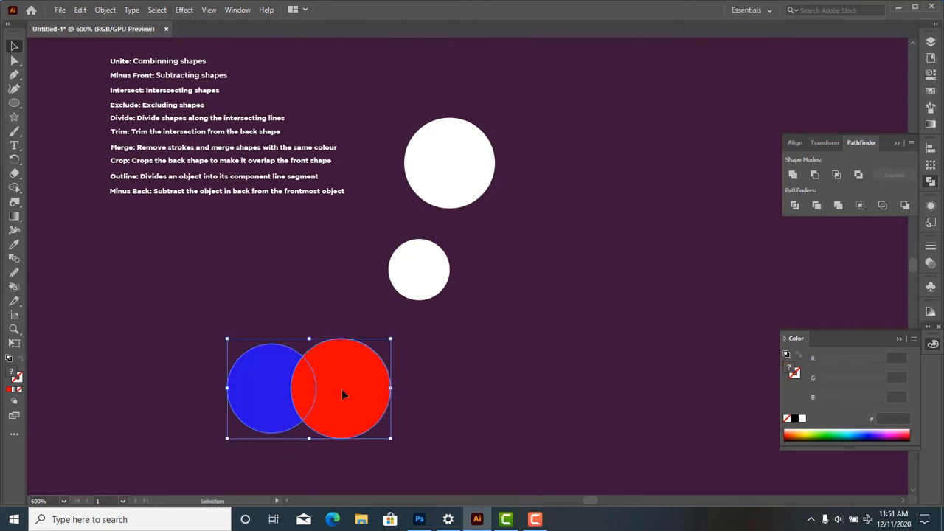
pyautogui.click(862, 206)
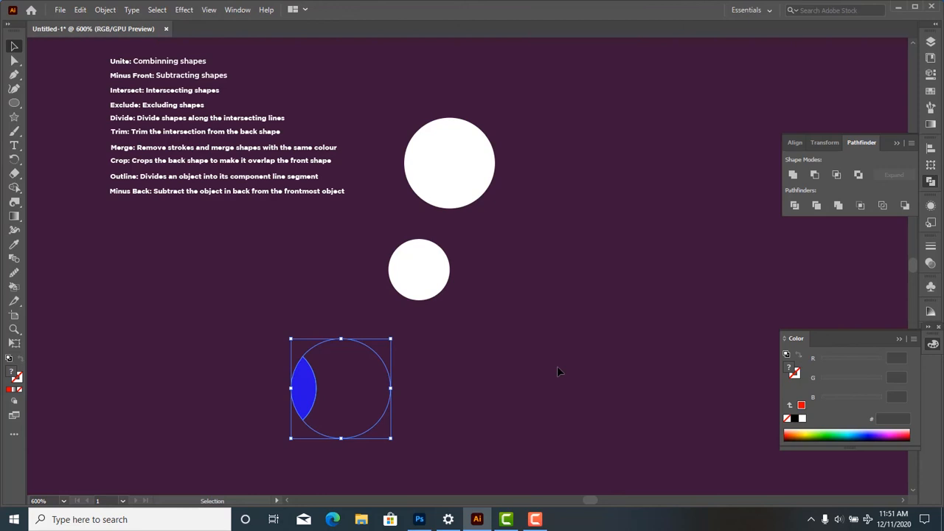
pyautogui.click(327, 380)
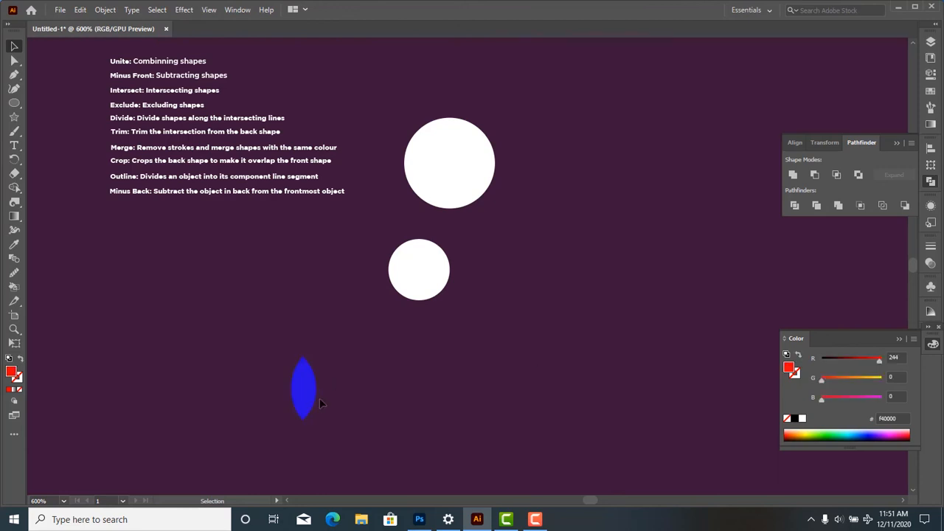
pyautogui.hotkey('ctrl', 'z')
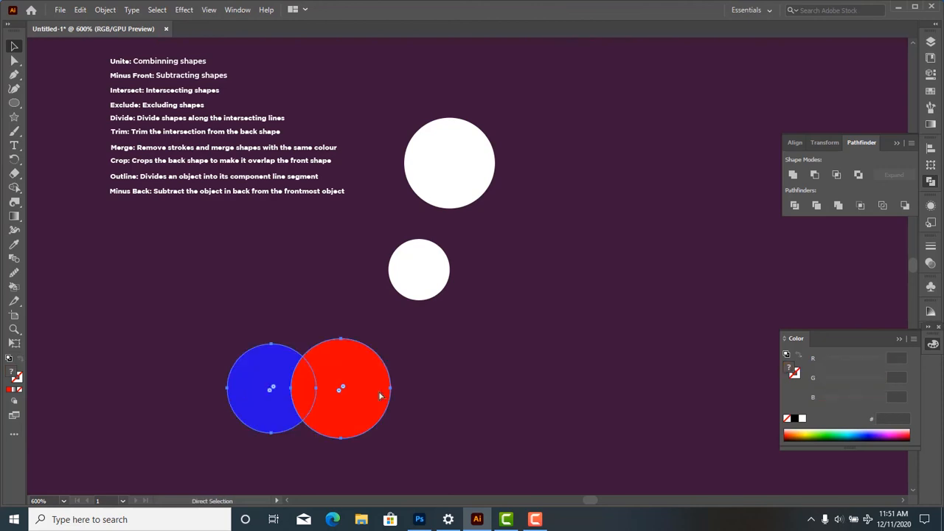
# Step: Move the red circle further over the blue circle, apply the Crop pathfinder to both circles, and undo the Crop
pyautogui.click(428, 410)
pyautogui.moveTo(368, 396); pyautogui.dragTo(323, 399)
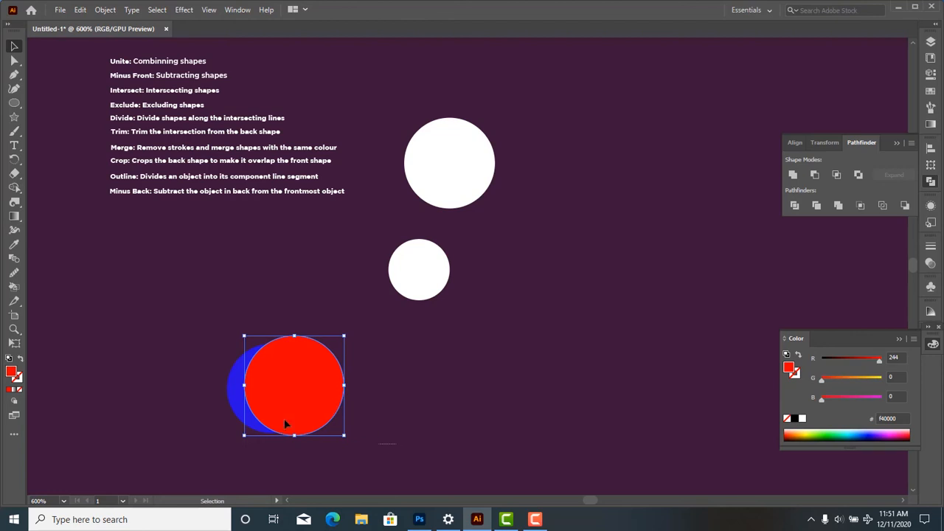
pyautogui.moveTo(396, 443); pyautogui.dragTo(180, 358)
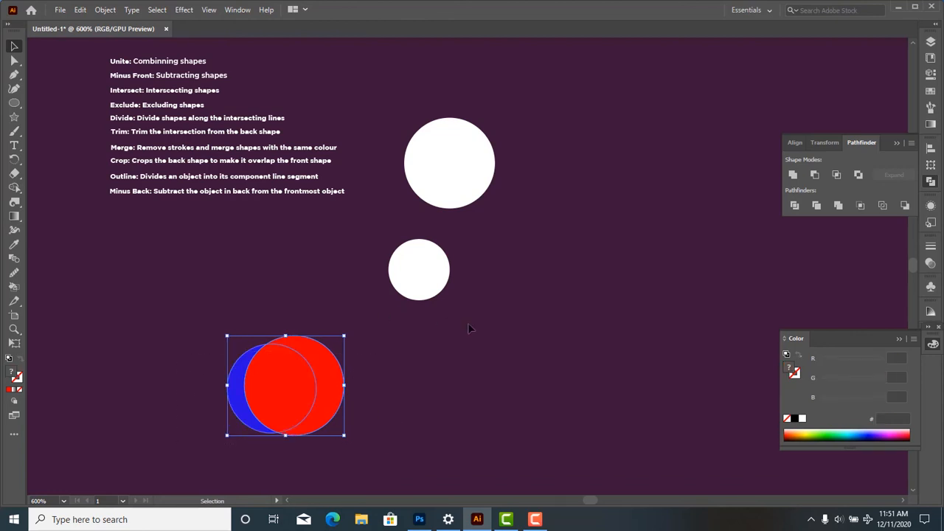
pyautogui.click(860, 206)
pyautogui.click(474, 378)
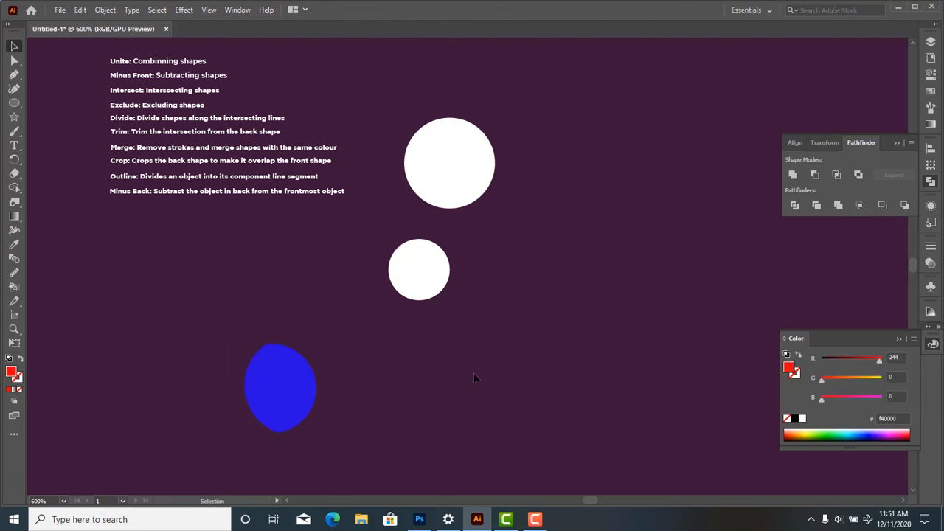
pyautogui.click(287, 416)
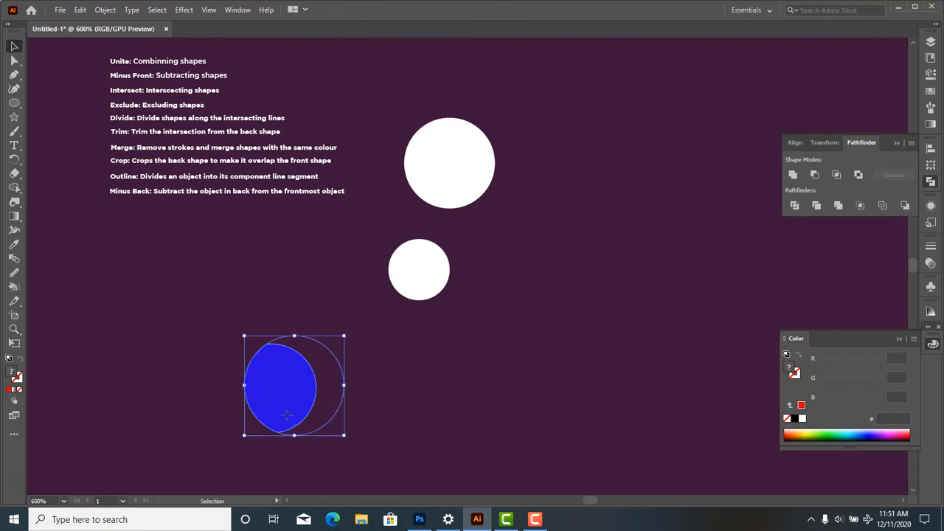
pyautogui.hotkey('ctrl', 'z')
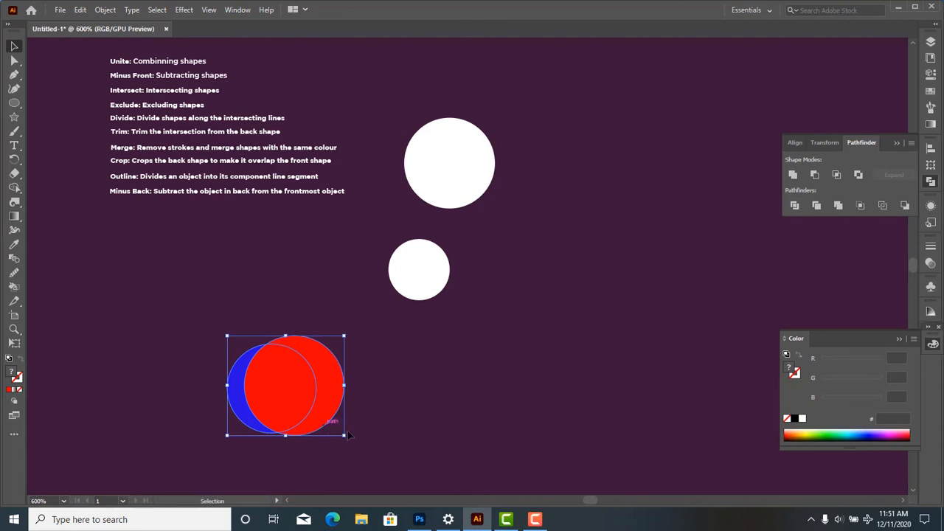
# Step: Crop the blue and red circles once more, and undo back to the two circles standing apart
pyautogui.click(860, 205)
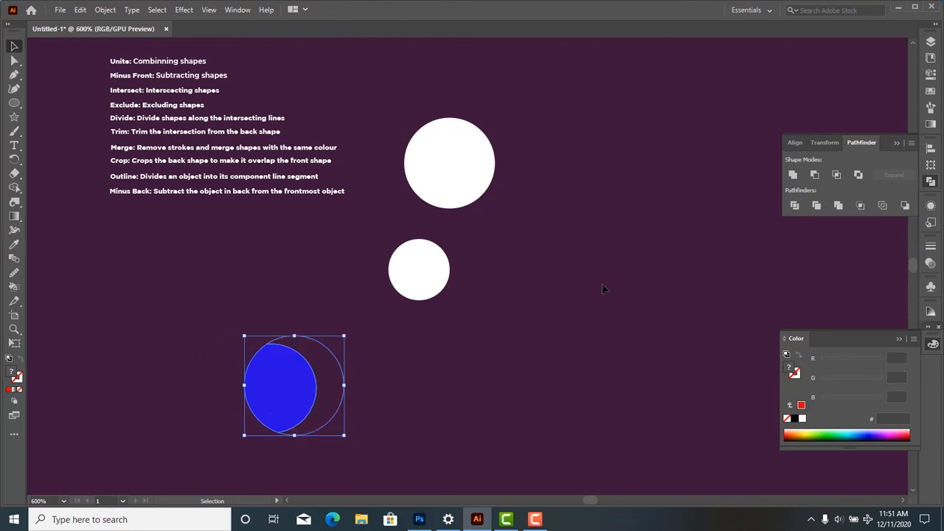
pyautogui.click(174, 402)
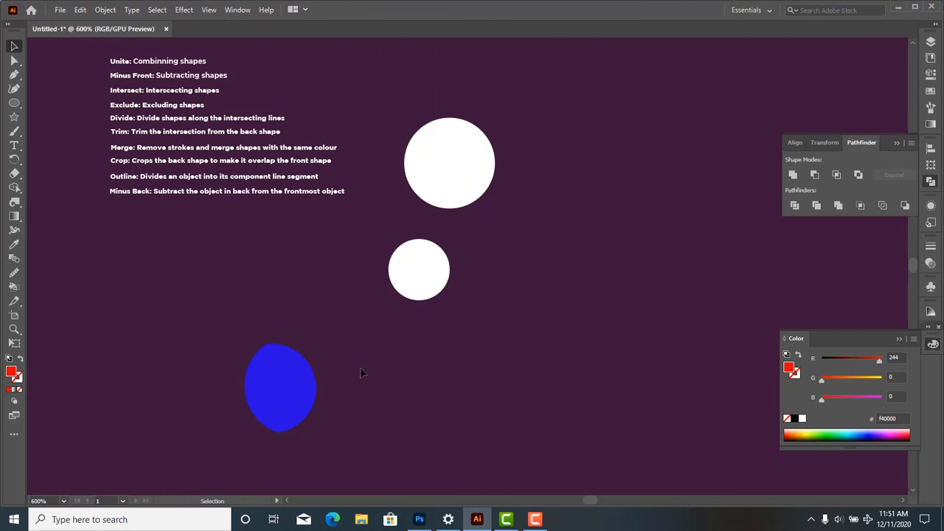
pyautogui.hotkey('ctrl', 'z')
pyautogui.hotkey('ctrl', 'z')
pyautogui.hotkey('ctrl', 'z')
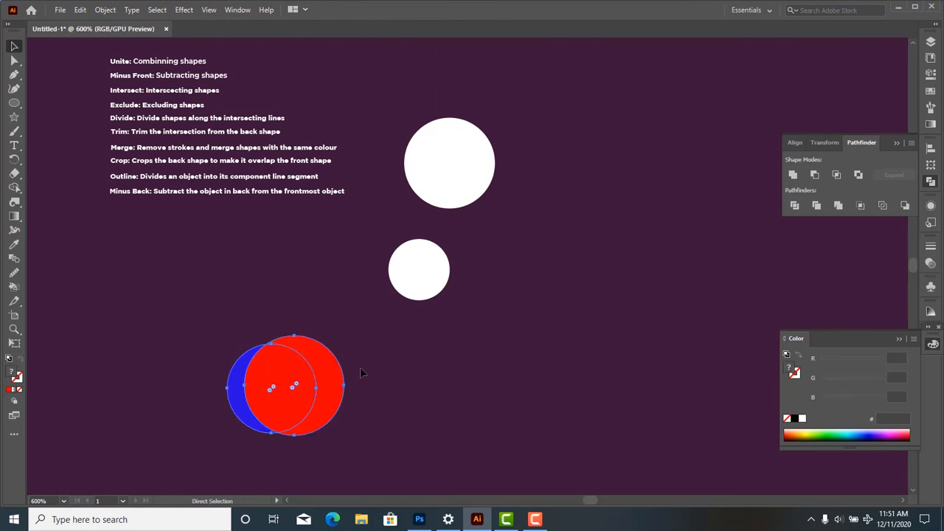
# Step: Move the red circle down and further right, away from the blue circle, and deselect it
pyautogui.press('v')
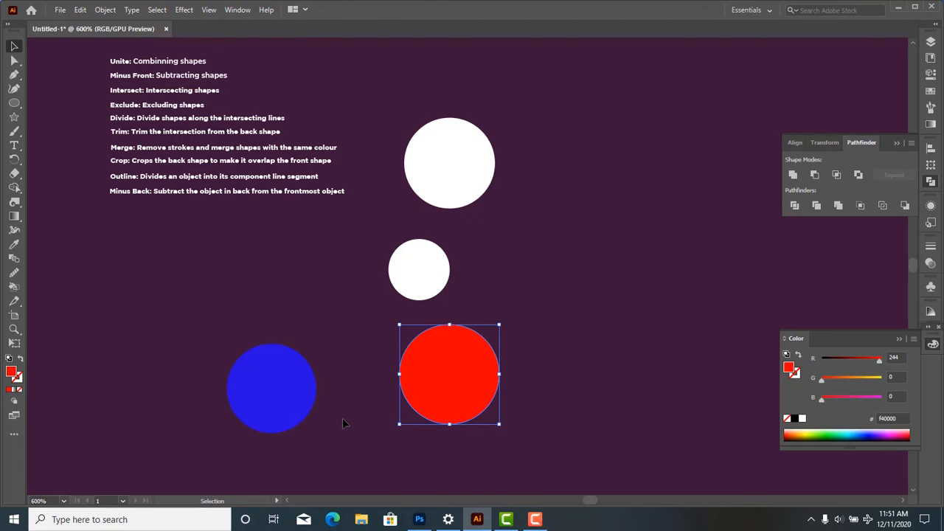
pyautogui.moveTo(458, 387); pyautogui.dragTo(529, 428)
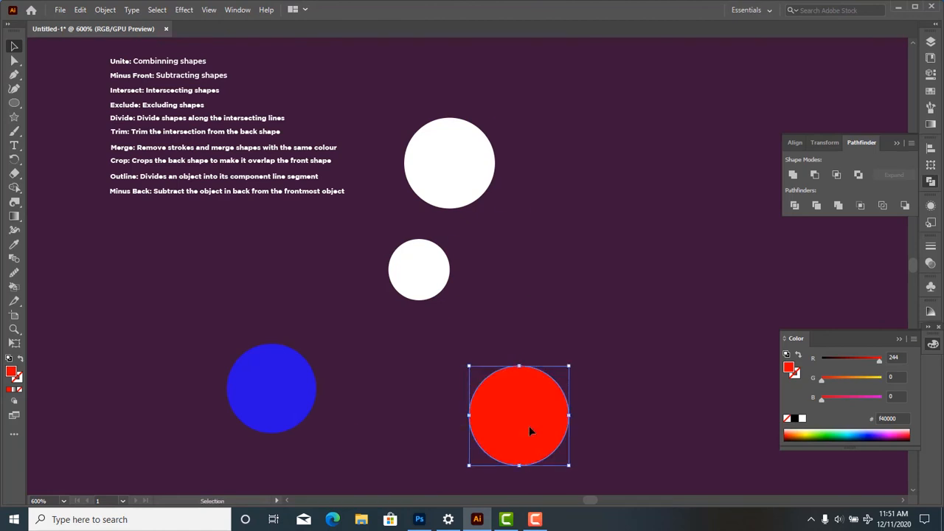
pyautogui.click(672, 377)
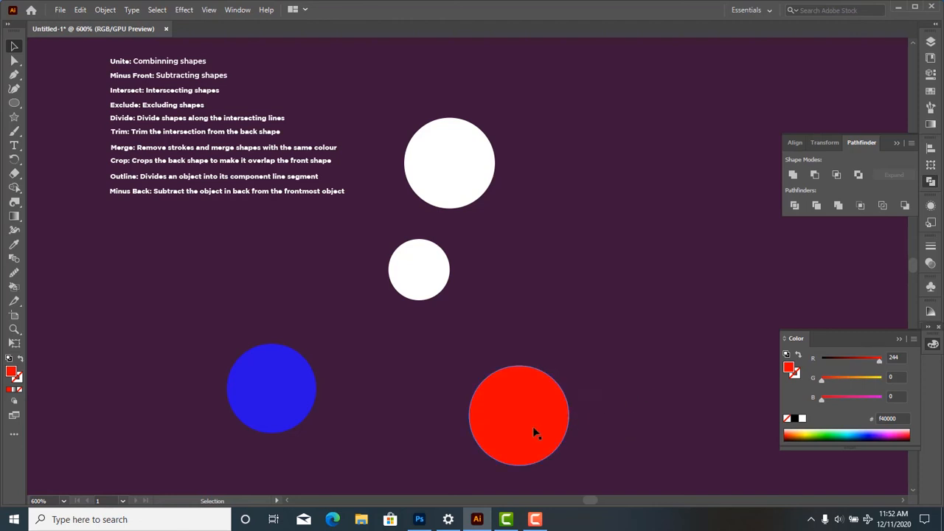
# Step: Overlap the red and blue circles below the small white circle and apply the Outline pathfinder to both
pyautogui.moveTo(536, 432); pyautogui.dragTo(516, 400)
pyautogui.moveTo(304, 397); pyautogui.dragTo(481, 389)
pyautogui.moveTo(612, 434); pyautogui.dragTo(402, 360)
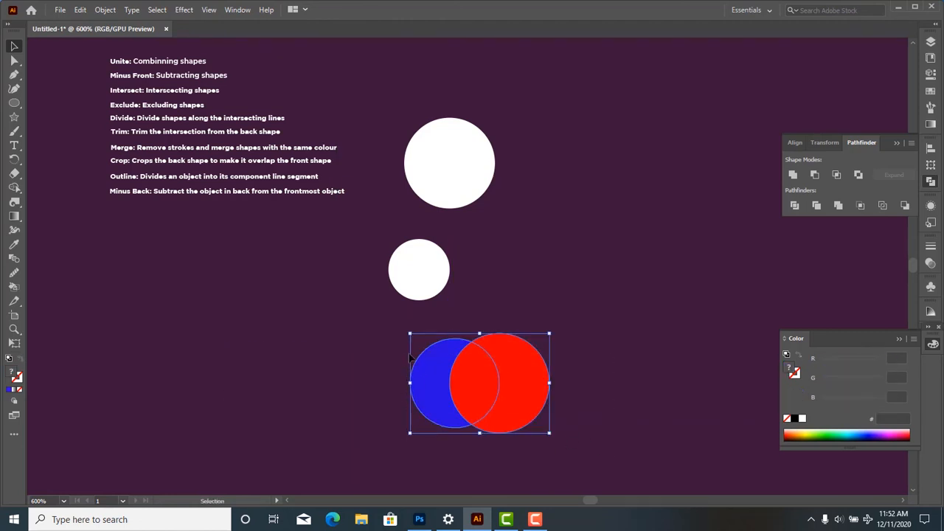
pyautogui.click(882, 205)
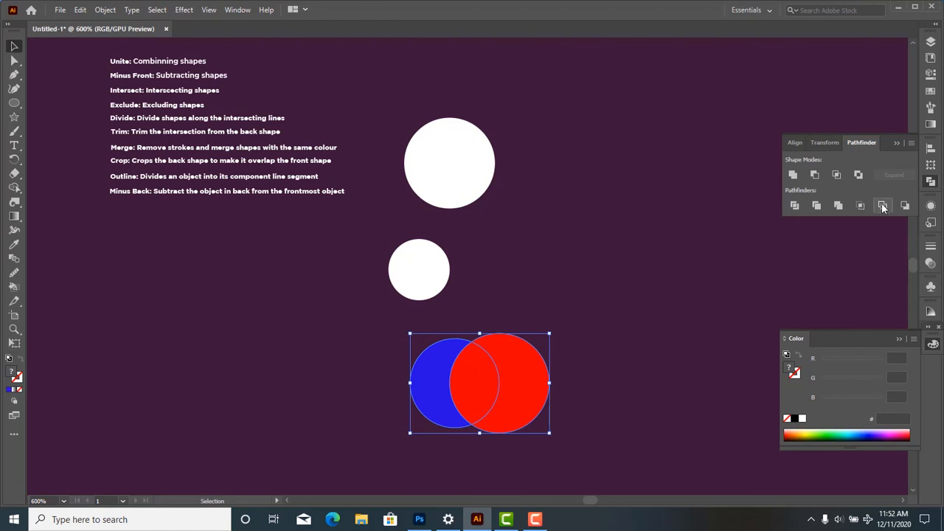
pyautogui.click(688, 295)
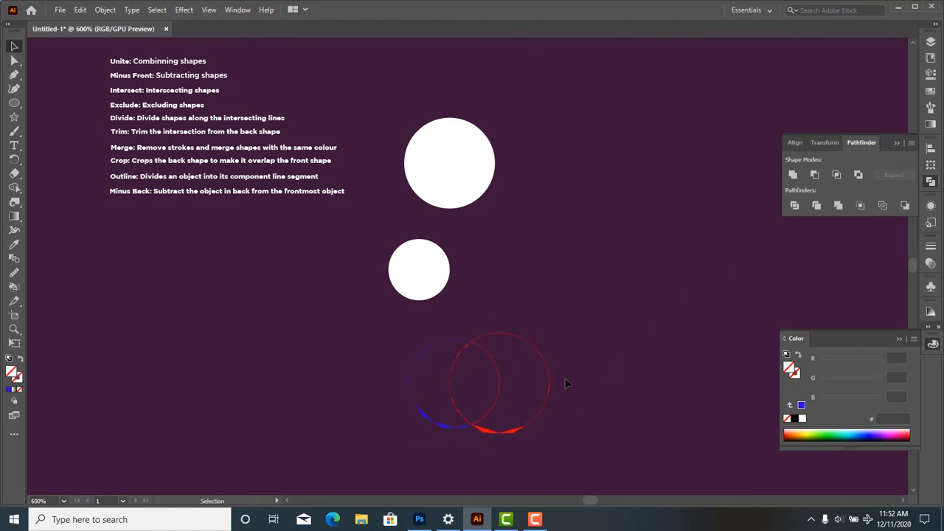
# Step: Ungroup the outlined circles, pull the red and blue arc segments apart, and select all the segments
pyautogui.click(500, 397)
pyautogui.rightClick(498, 397)
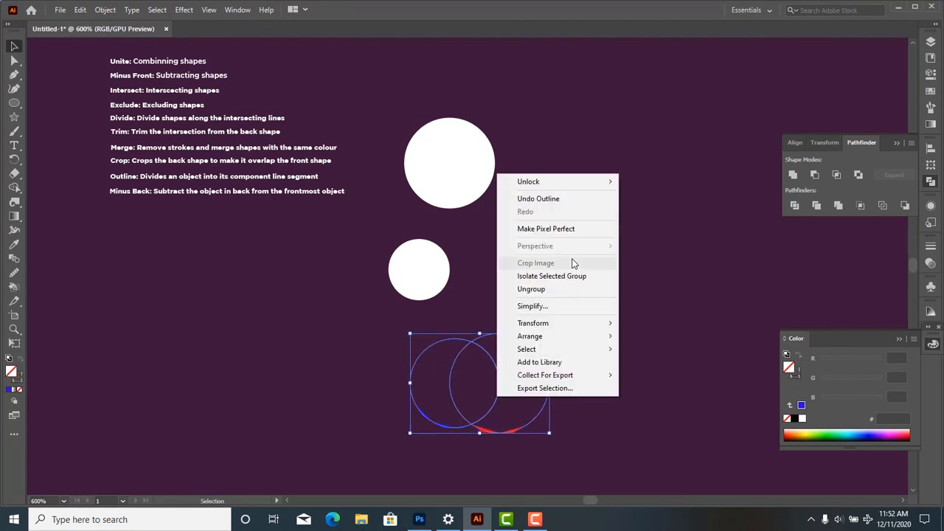
pyautogui.click(553, 290)
pyautogui.click(553, 328)
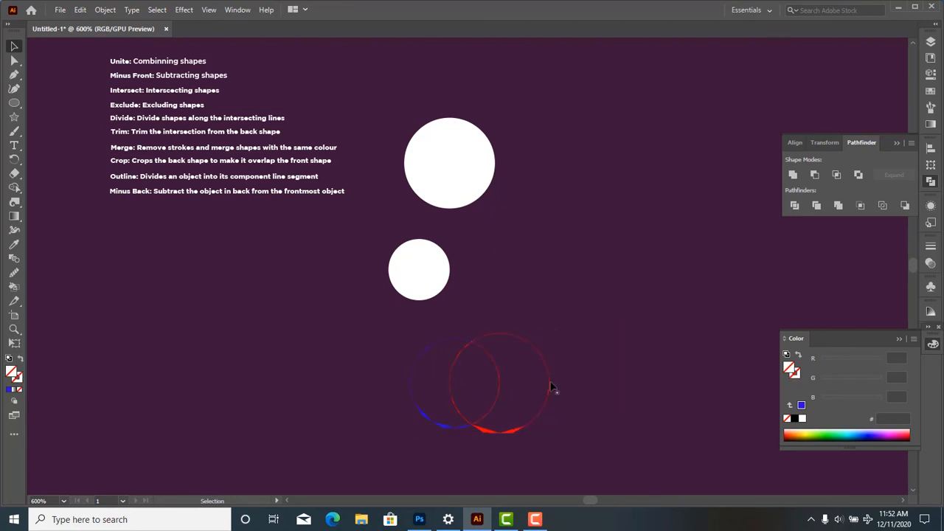
pyautogui.moveTo(552, 386); pyautogui.dragTo(603, 363)
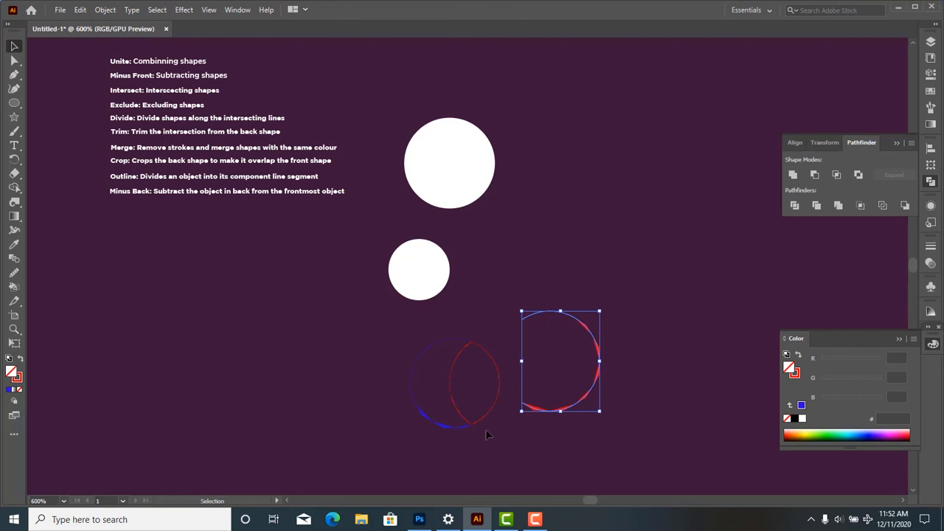
pyautogui.moveTo(484, 416); pyautogui.dragTo(449, 426)
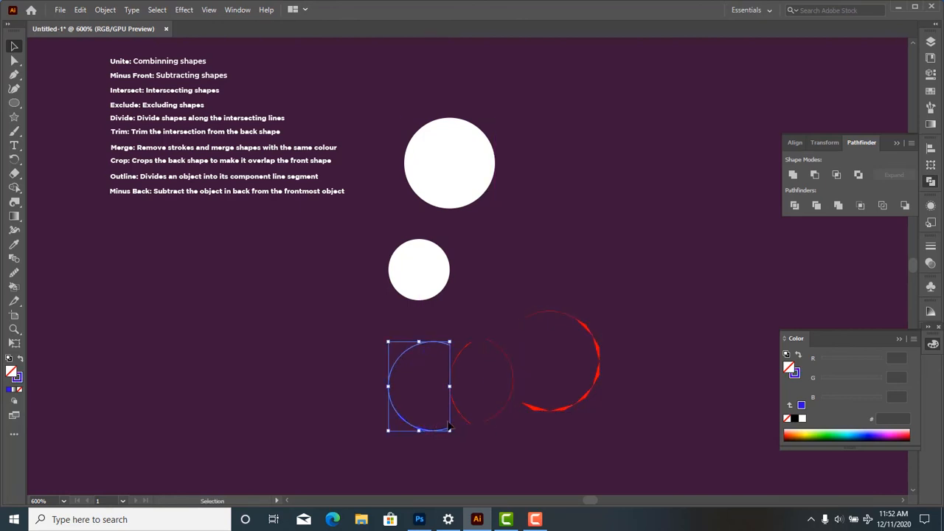
pyautogui.click(461, 422)
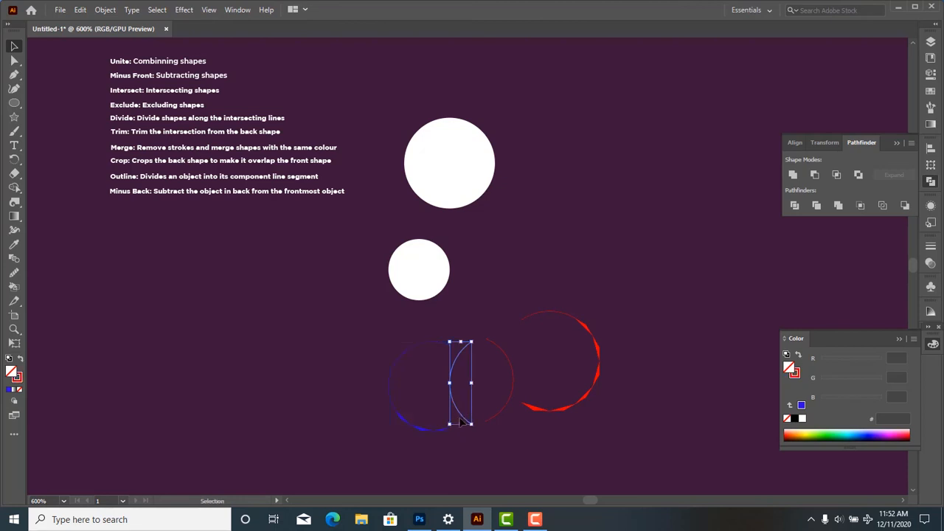
pyautogui.press('Delete')
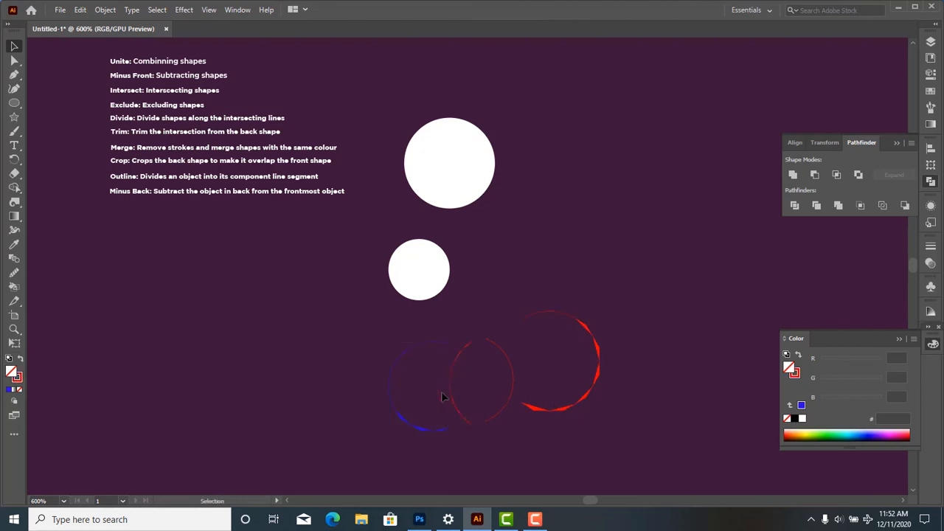
pyautogui.moveTo(296, 409); pyautogui.dragTo(645, 338)
# Step: Undo the segment moves, the ungrouping, the Outline and the overlap, back to the separate blue and red circles
pyautogui.hotkey('ctrl', 'z')
pyautogui.hotkey('ctrl', 'z')
pyautogui.hotkey('ctrl', 'z')
pyautogui.hotkey('ctrl', 'z')
pyautogui.hotkey('ctrl', 'z')
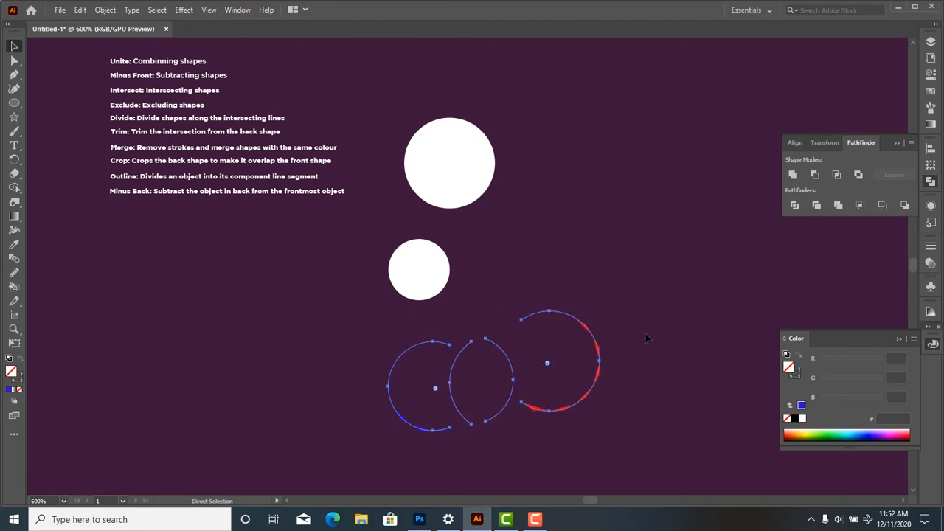
pyautogui.press('v')
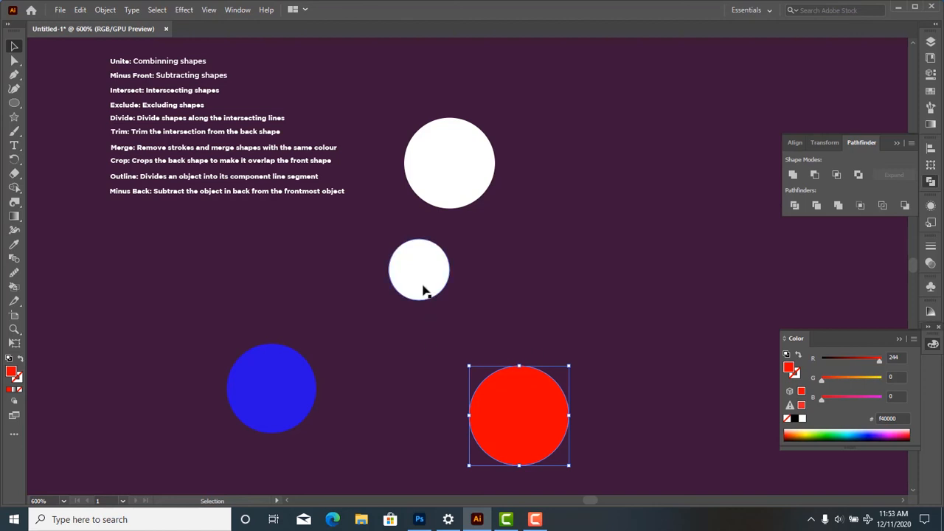
# Step: Move the small white circle over the blue circle's right edge and select both circles
pyautogui.moveTo(423, 288); pyautogui.dragTo(320, 393)
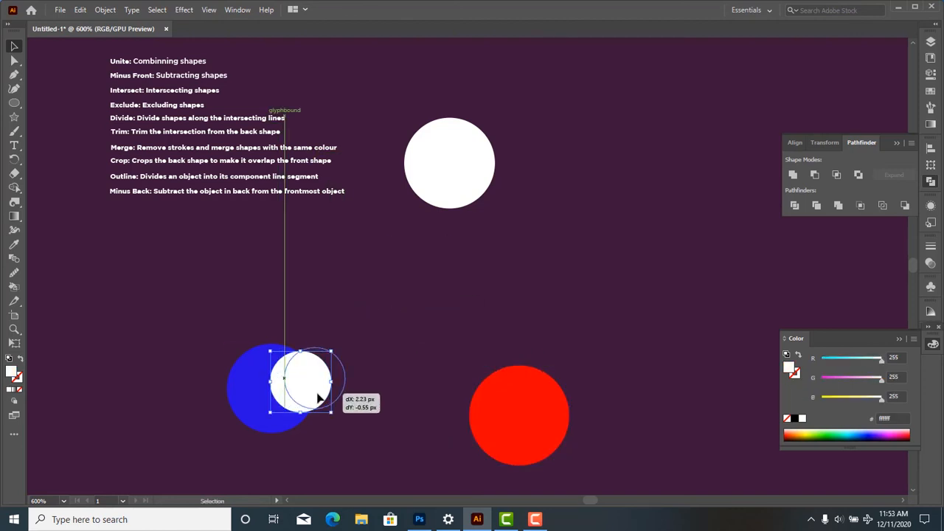
pyautogui.click(348, 431)
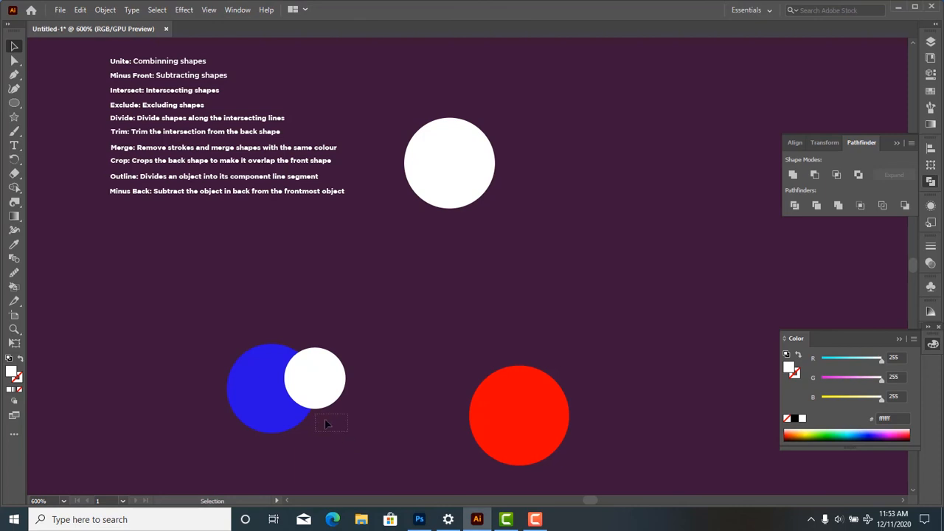
pyautogui.moveTo(321, 421); pyautogui.dragTo(202, 326)
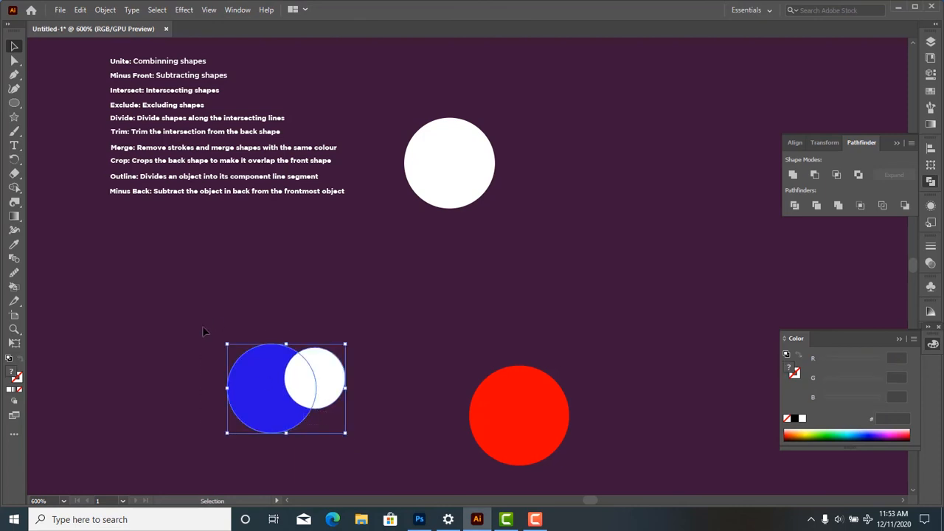
# Step: Apply Minus Front to the blue and white circles, undo it, and do the same with Minus Back for comparison
pyautogui.click(815, 175)
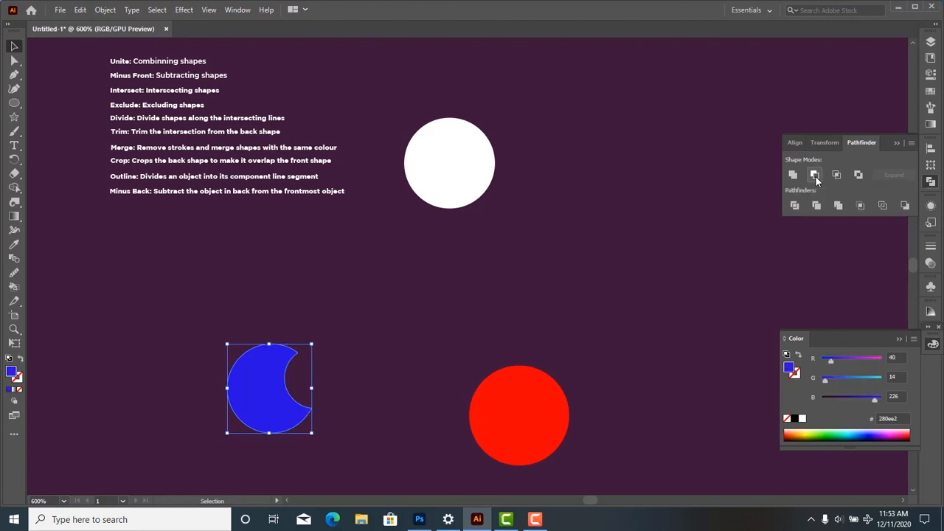
pyautogui.hotkey('ctrl', 'z')
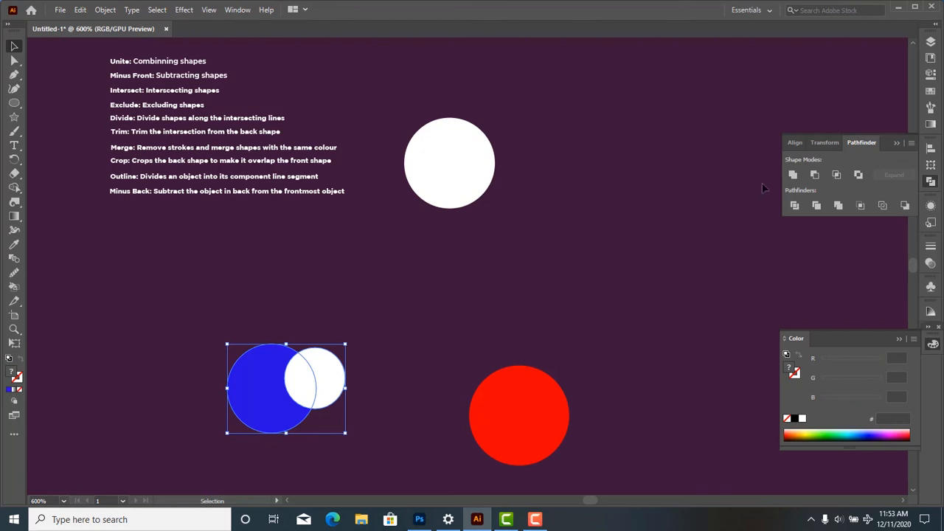
pyautogui.click(906, 206)
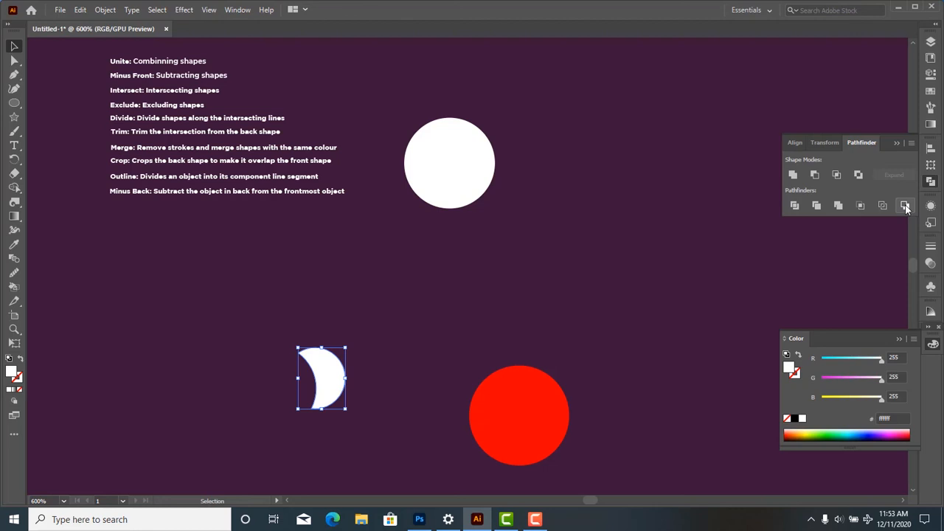
pyautogui.hotkey('ctrl', 'z')
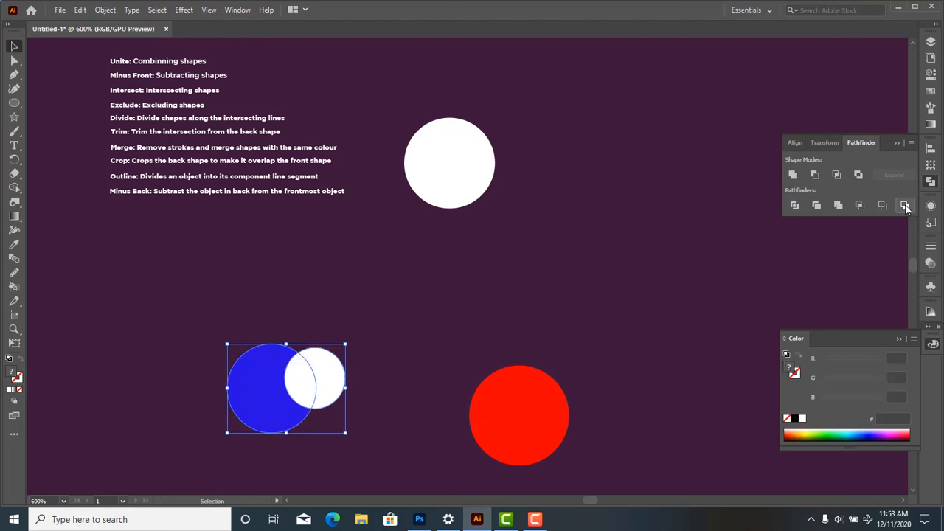
# Step: Shift the small white circle slightly down on the blue circle and apply the Minus Back pathfinder to both
pyautogui.click(402, 279)
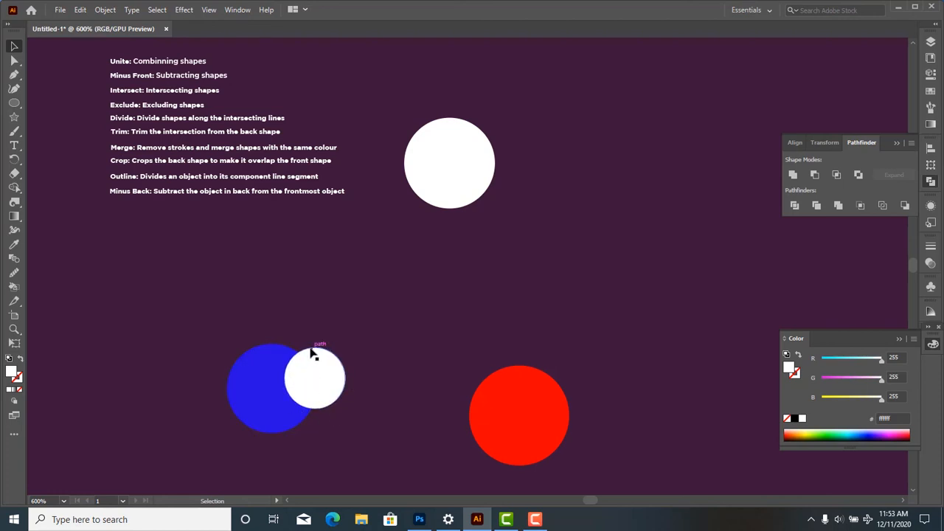
pyautogui.moveTo(297, 360); pyautogui.dragTo(296, 371)
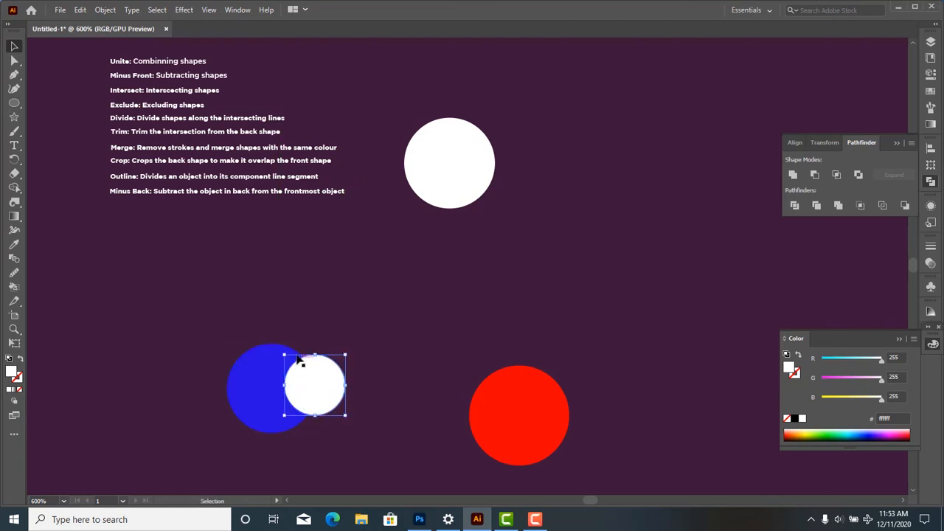
pyautogui.click(331, 431)
pyautogui.moveTo(211, 330); pyautogui.dragTo(301, 369)
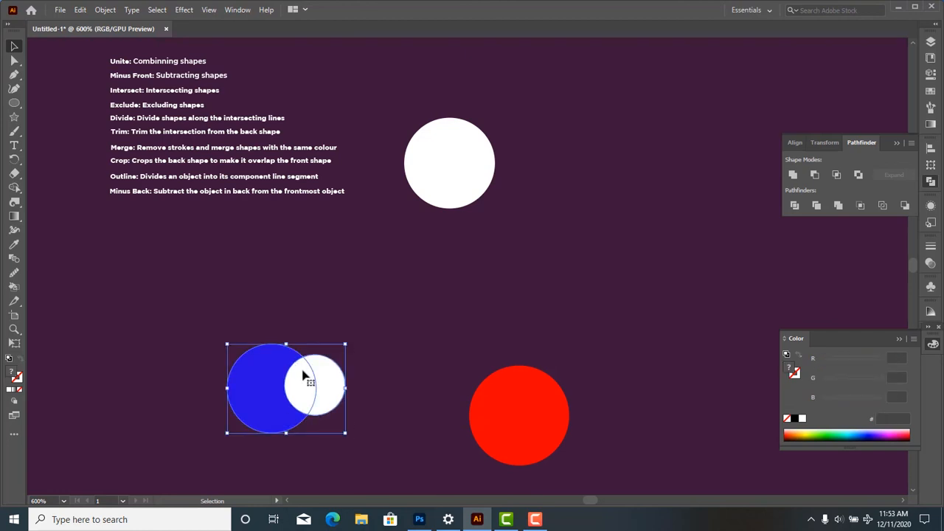
pyautogui.click(905, 205)
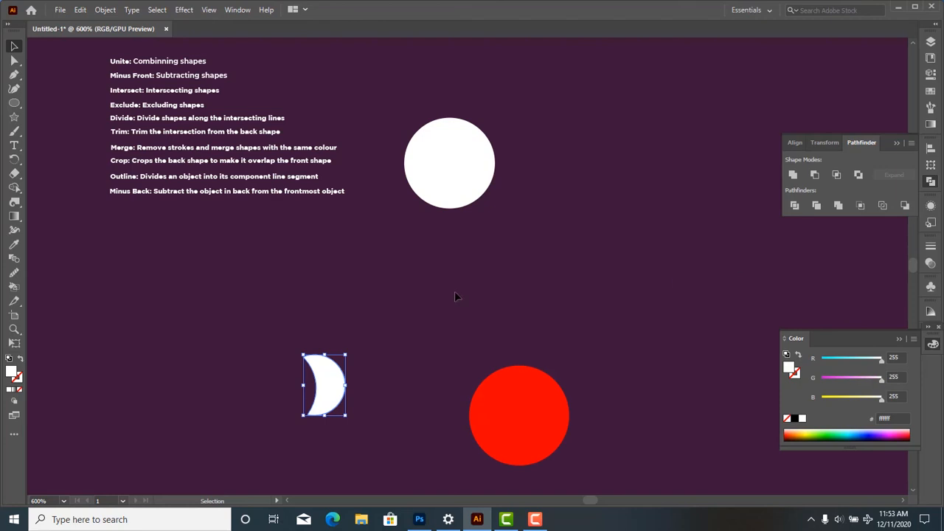
# Step: Move the white crescent up and to the right, and undo the move
pyautogui.moveTo(334, 402); pyautogui.dragTo(377, 309)
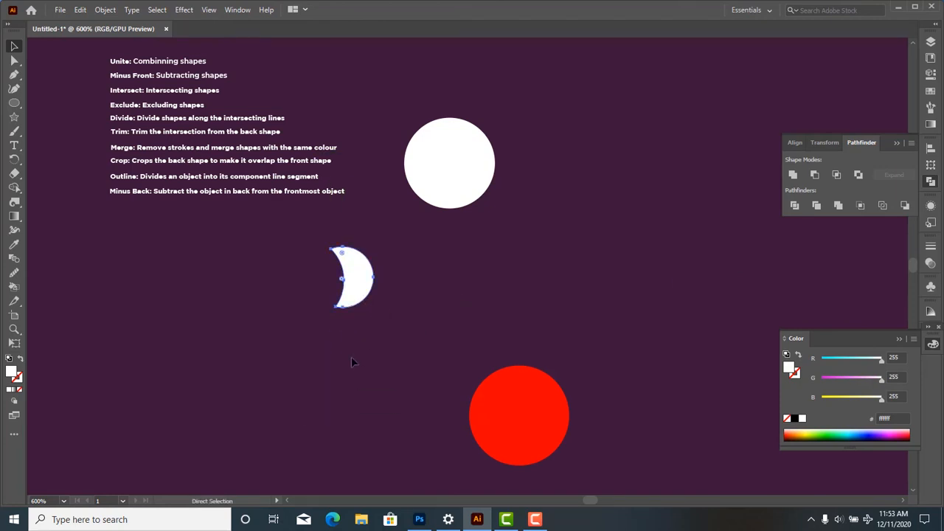
pyautogui.hotkey('ctrl', 'z')
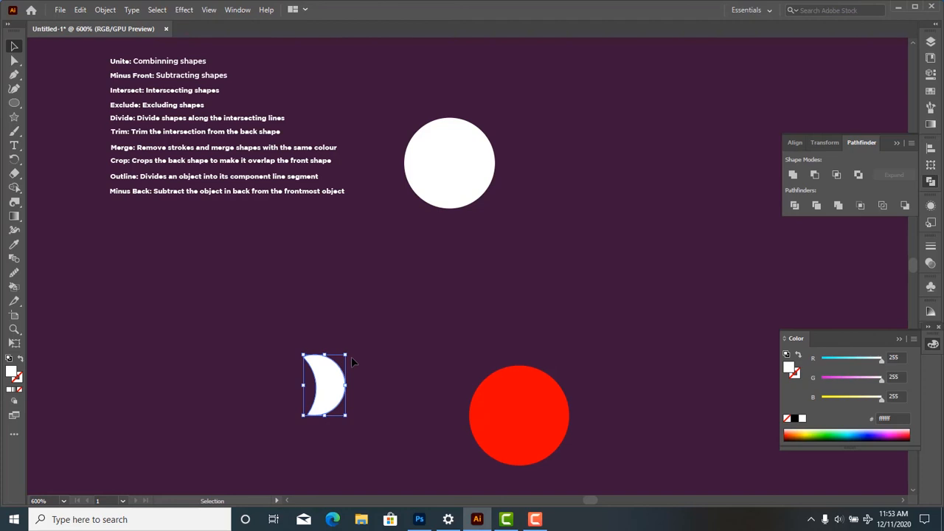